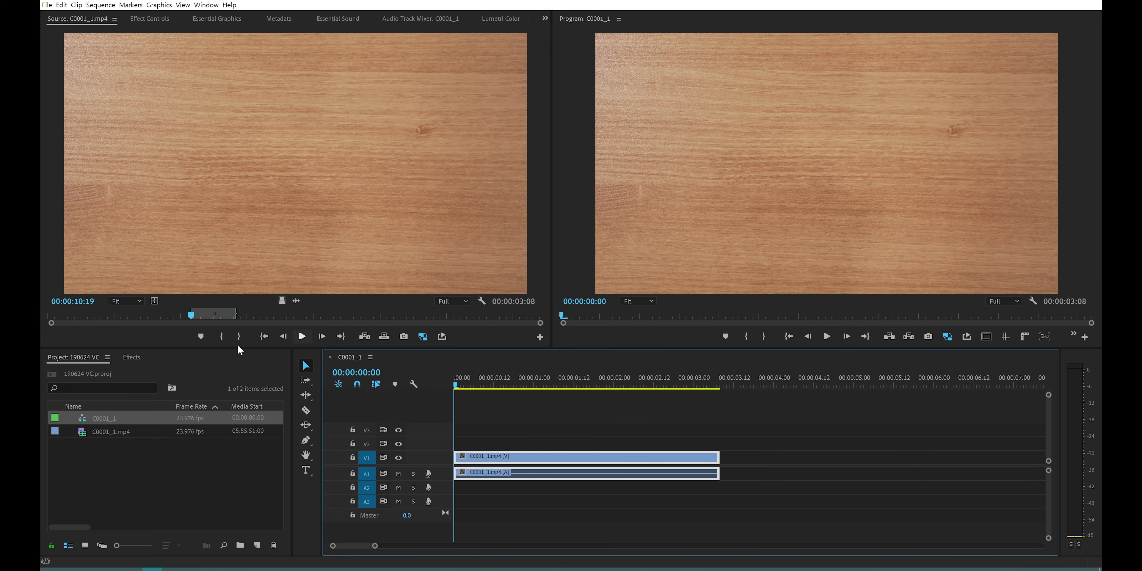
Extend the end of the linked video and audio clip in the sequence to 00:00:03:10.
drag(784, 485, 726, 456)
click(757, 426)
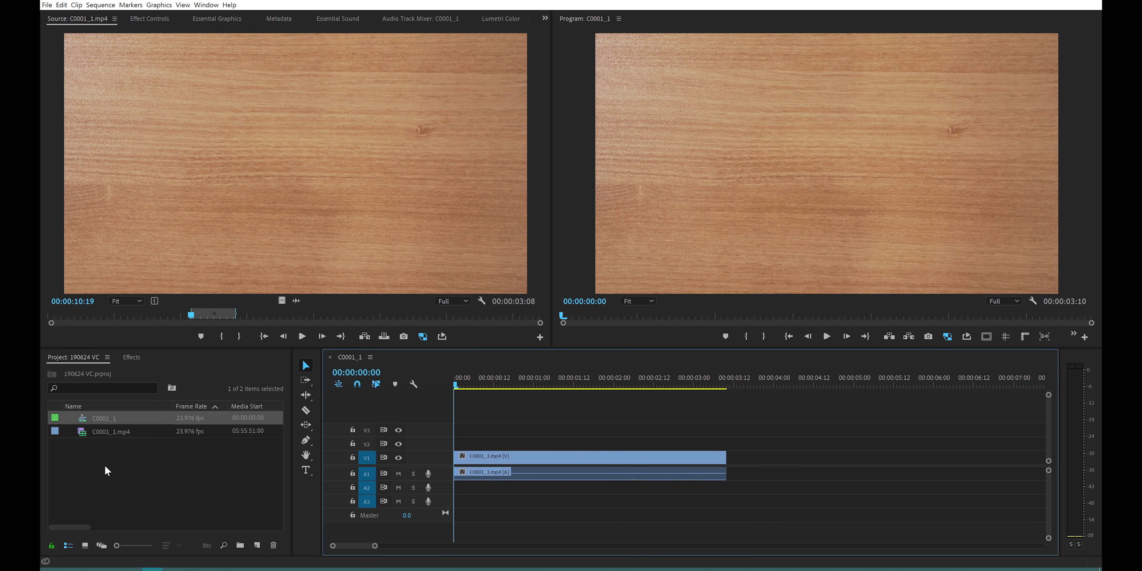
click(116, 464)
drag(70, 465, 216, 470)
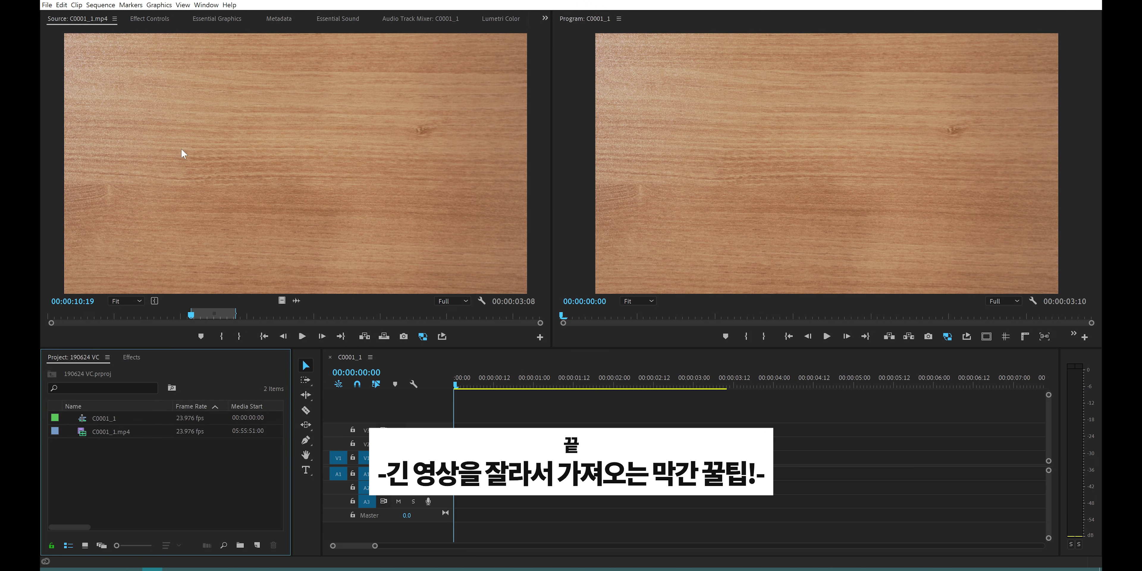
Play the sequence to review the extended clip.
click(479, 400)
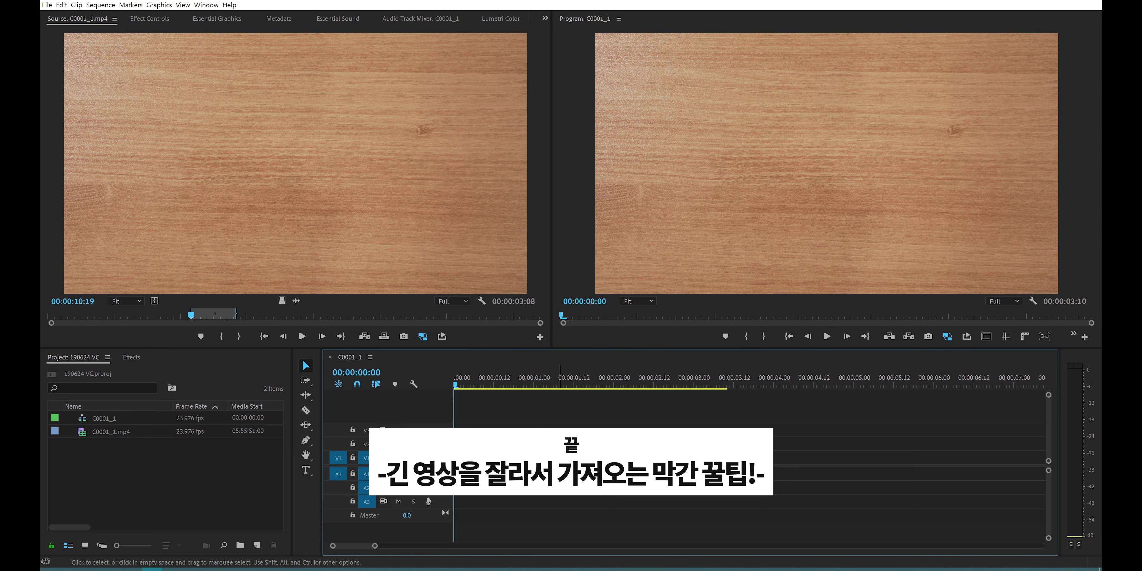
key(space)
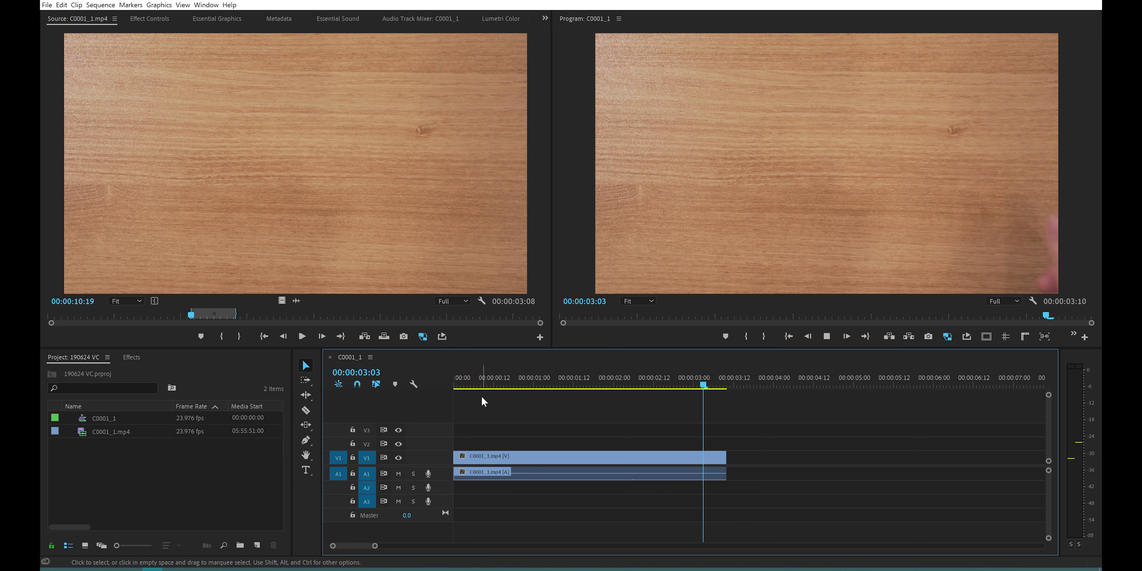
drag(526, 386, 638, 385)
Delete the clip's audio from track A1, keeping only the video.
key(Home)
drag(690, 506, 631, 477)
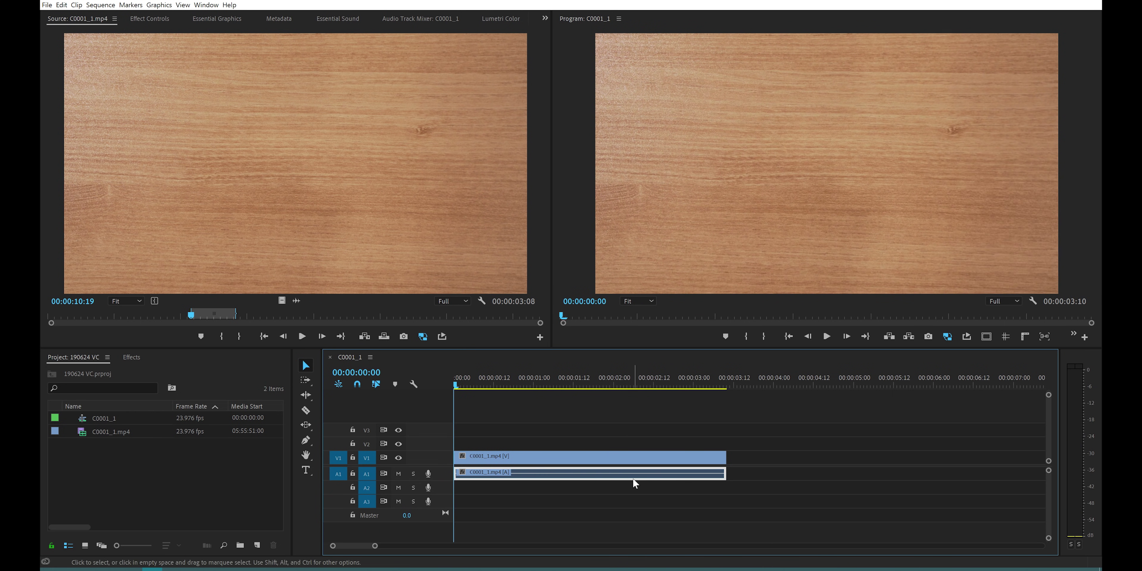
key(Delete)
At 00:00:01:00, add the text "이 튜토리얼을 보시면서 / 떠오르는 야식을 / 댓글에 써주시면 / 가장 맛있어보이는 댓글 고정" on separate lines over the video.
key(space)
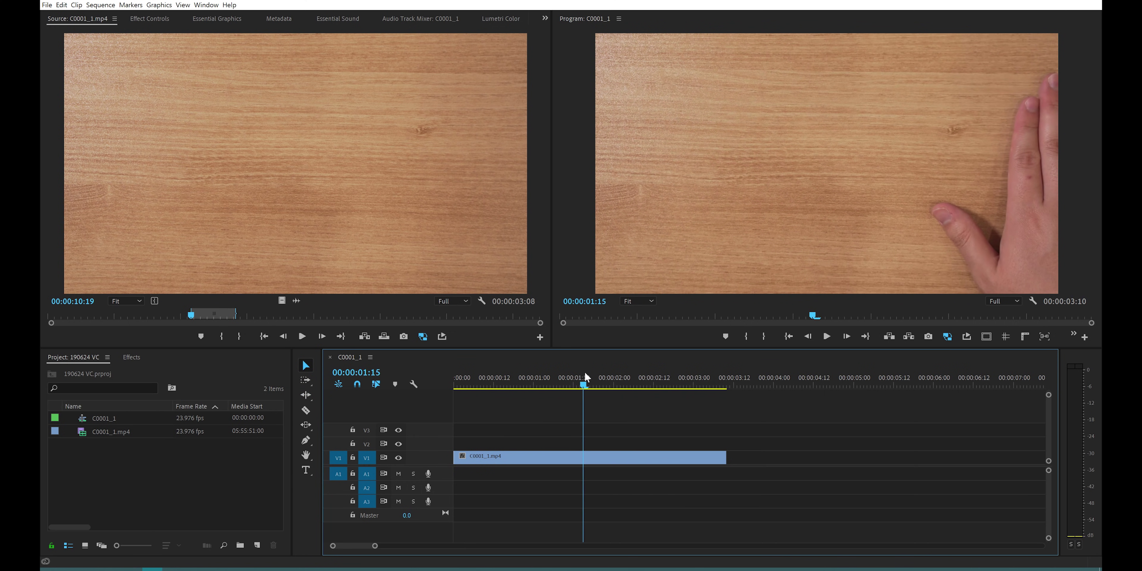
key(space)
click(305, 470)
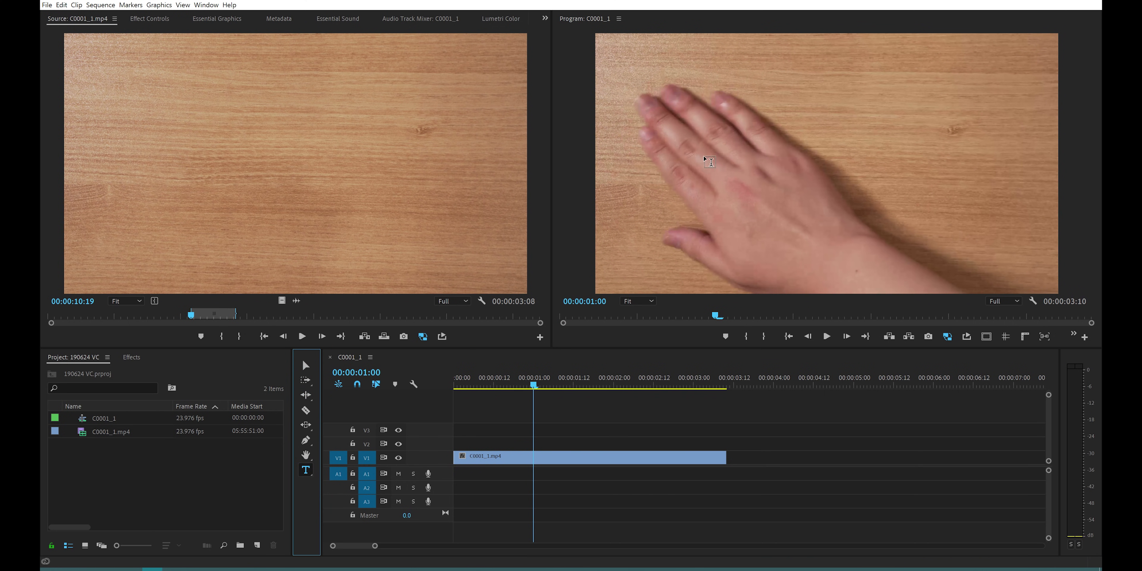
click(672, 137)
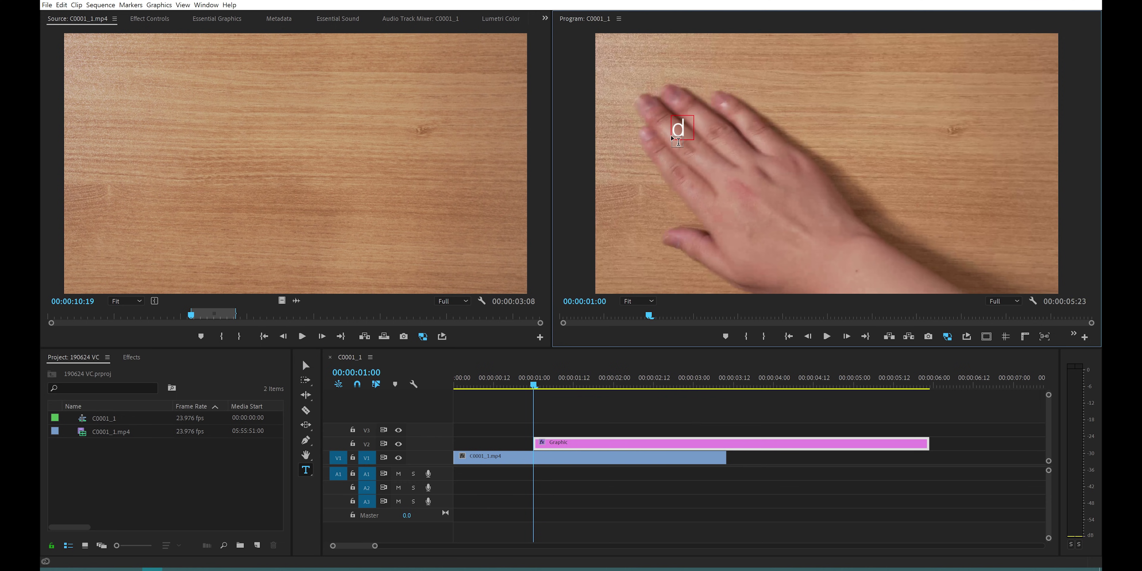
text(이 튜토리얼을 보시면서)
key(Return)
key(Return)
text(떠오르는 야식을)
key(Return)
text(댓글에 써주시면)
key(Return)
text(가장 맛있어보이는 댓글 고정)
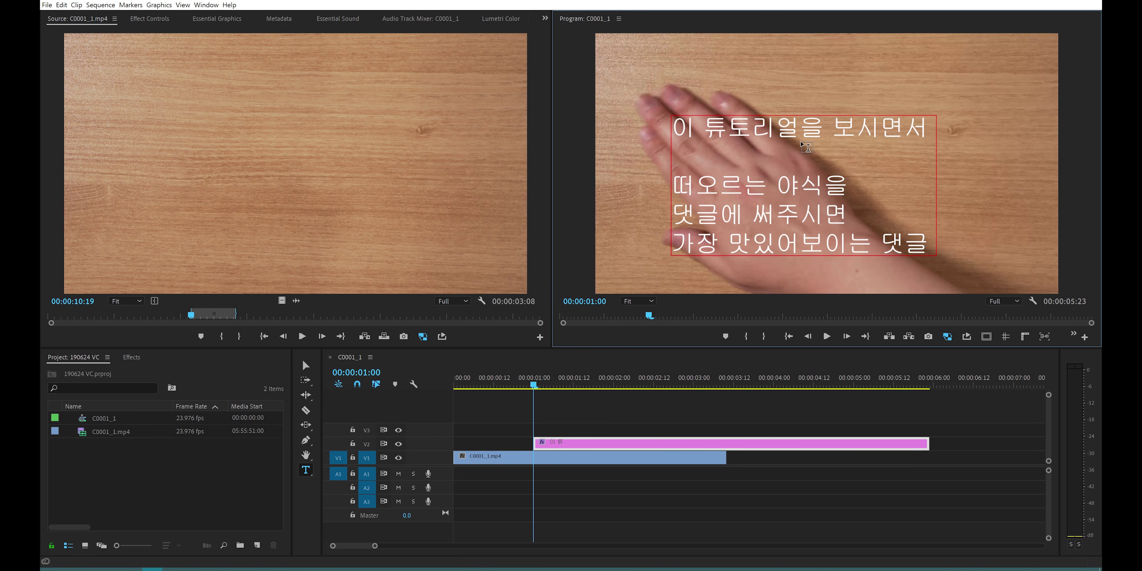
Center-align the text and move it to the middle of the frame, at about 919, 395.
click(304, 366)
click(207, 20)
click(68, 313)
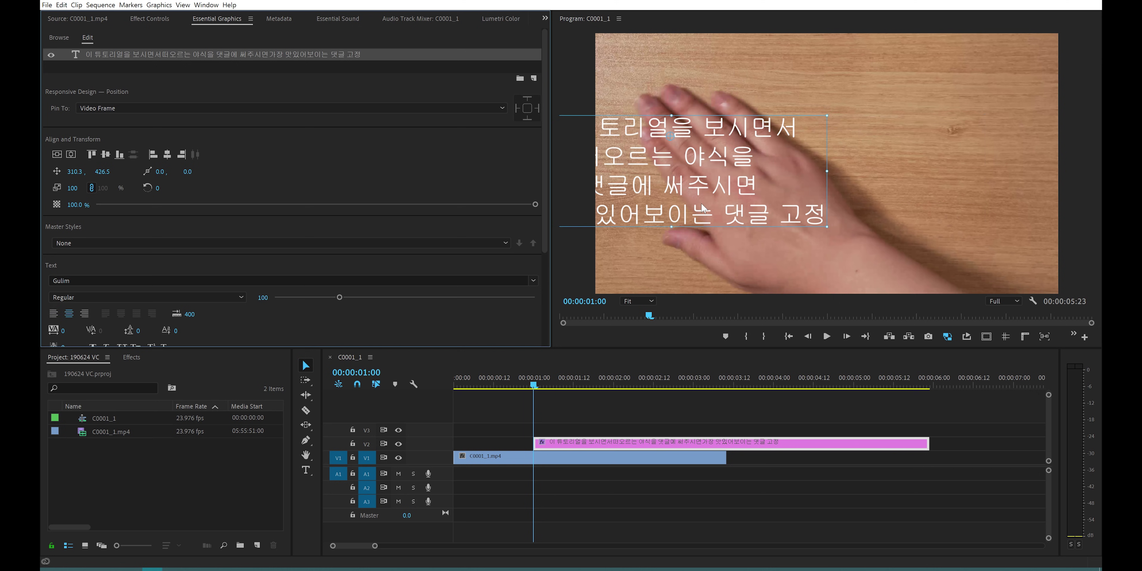
drag(678, 188, 821, 185)
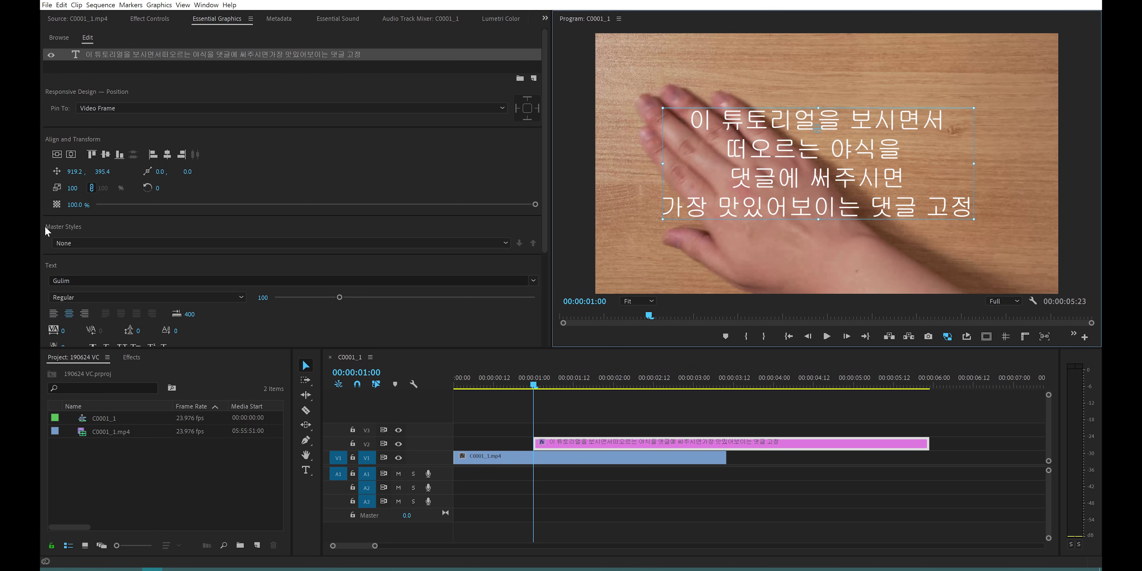
Change the text's font to Noto Sans CJK KR in the Black style.
click(534, 281)
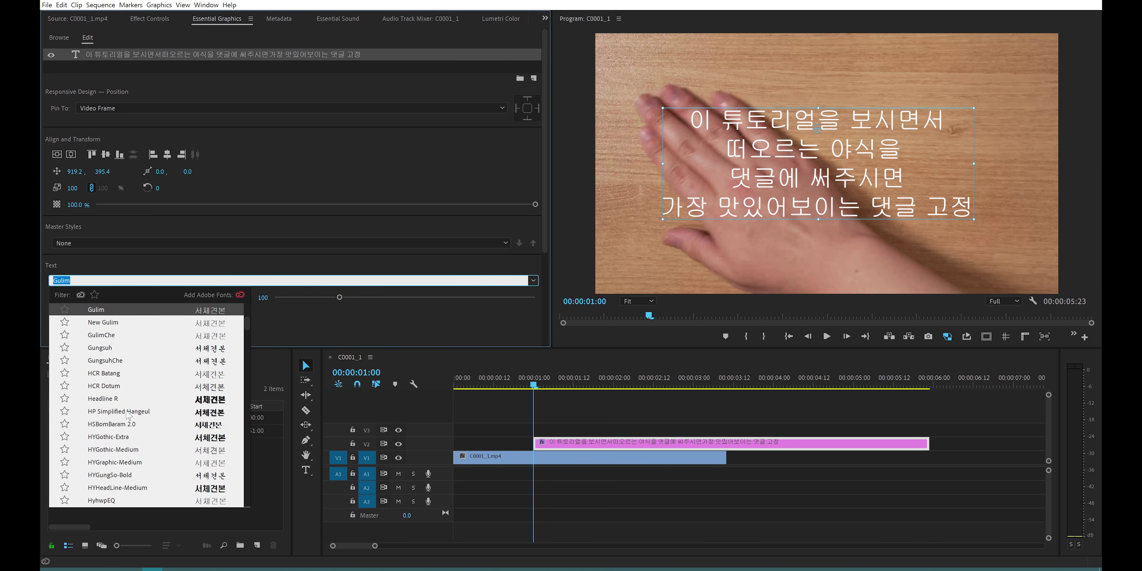
scroll(129, 414, down, 10)
click(124, 435)
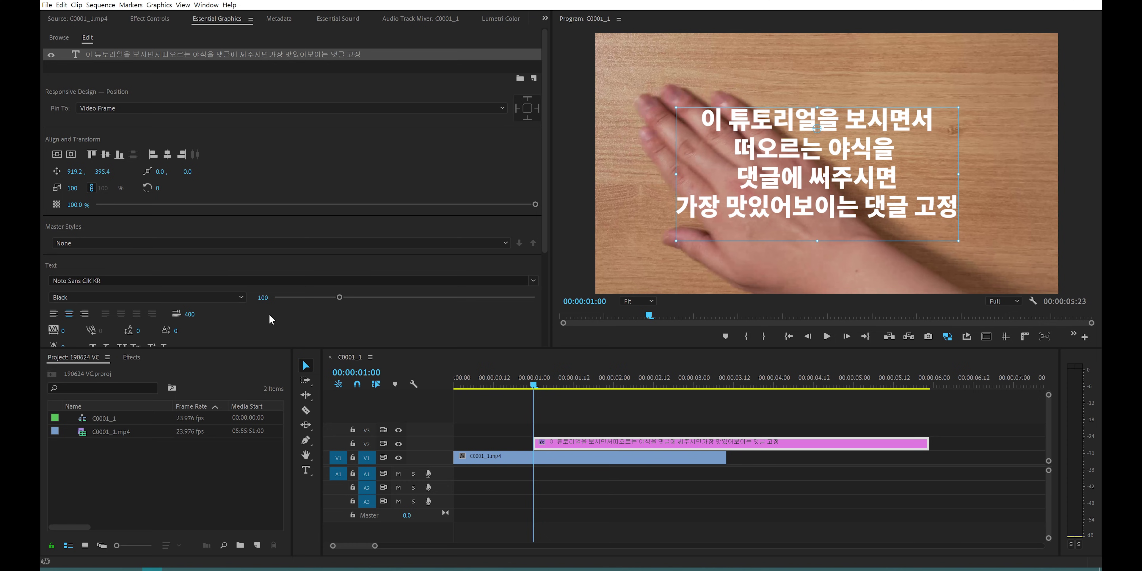
Set the text's tracking to -31 and font size to 87, and scale it to 95 to clear the hand.
scroll(247, 331, down, 1)
drag(64, 298, 50, 298)
drag(337, 264, 331, 265)
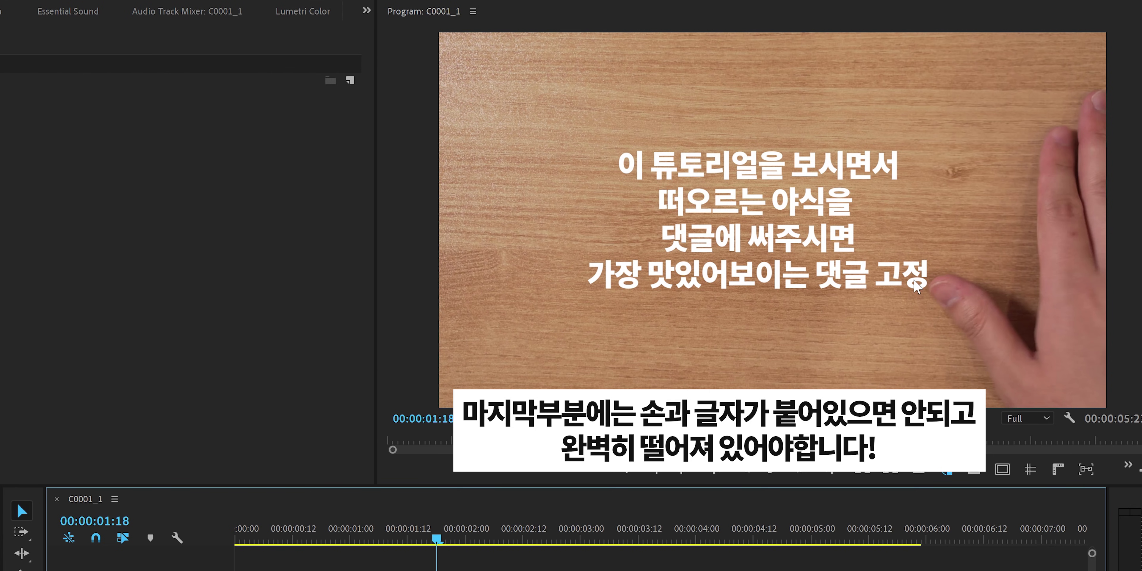
drag(930, 235, 921, 234)
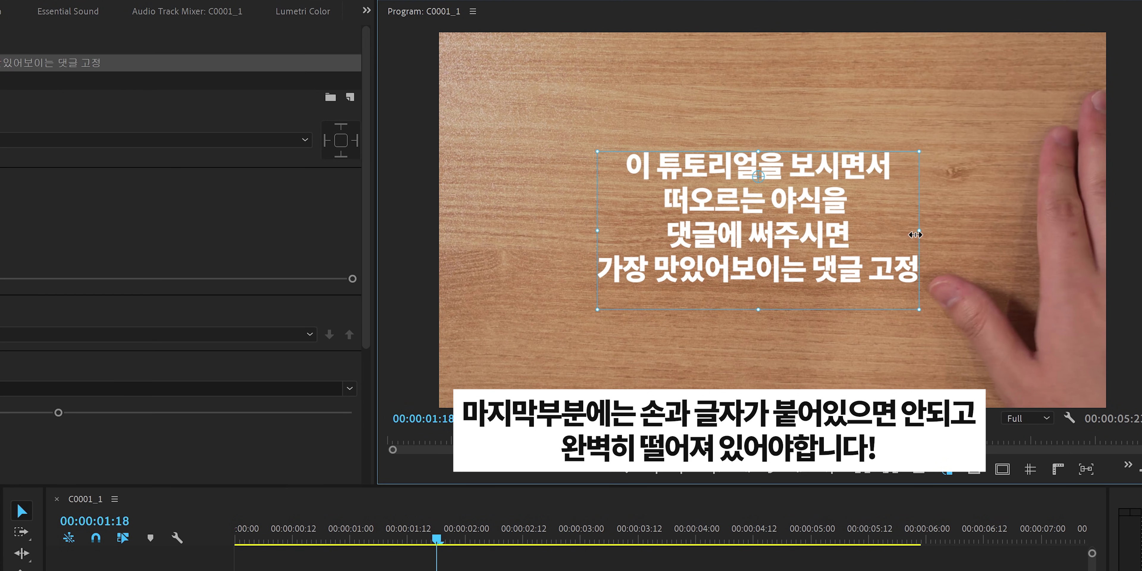
Retime the text graphic on V2 to start at about 00:00:00:19 and end together with the video clip.
drag(436, 534, 352, 534)
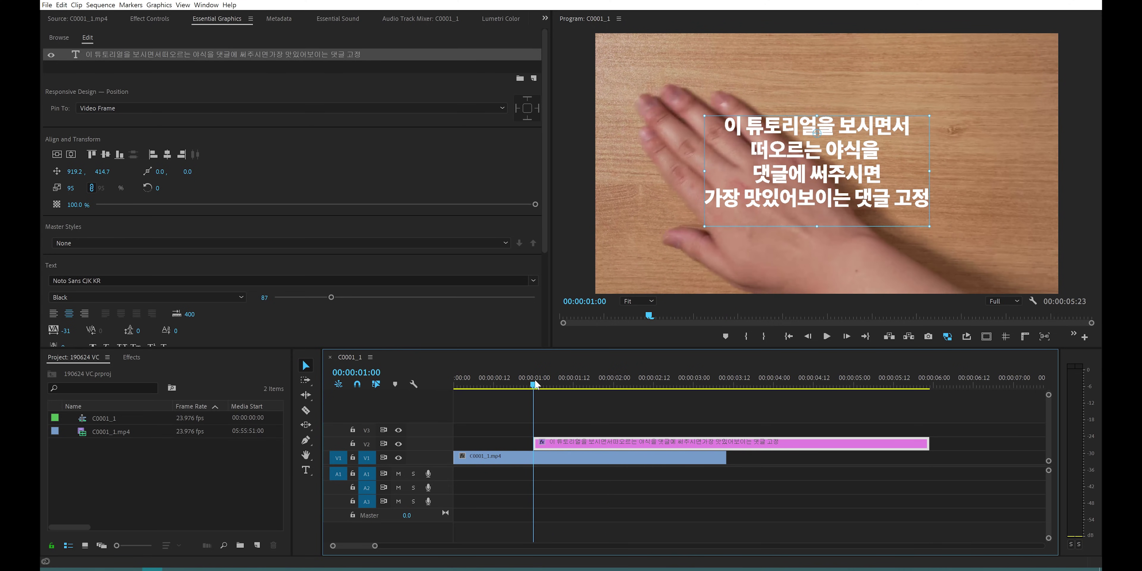
drag(537, 385, 517, 385)
drag(535, 441, 517, 442)
drag(519, 385, 596, 385)
drag(928, 444, 726, 441)
Review the hand passing over the text from 00:00:00:20 onward, finishing at 00:00:01:10.
drag(598, 385, 520, 385)
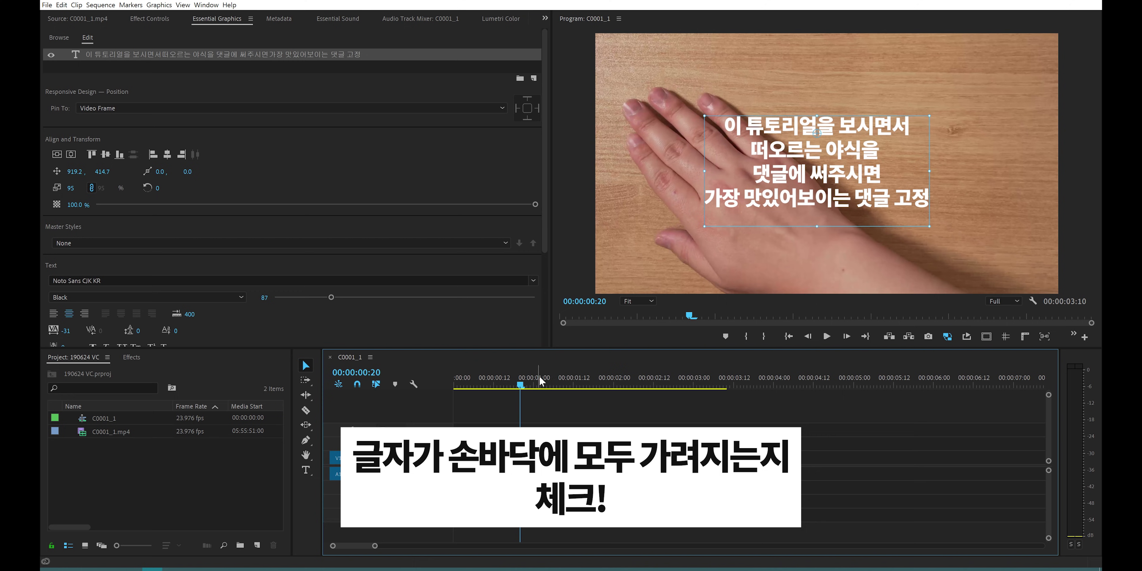
key(space)
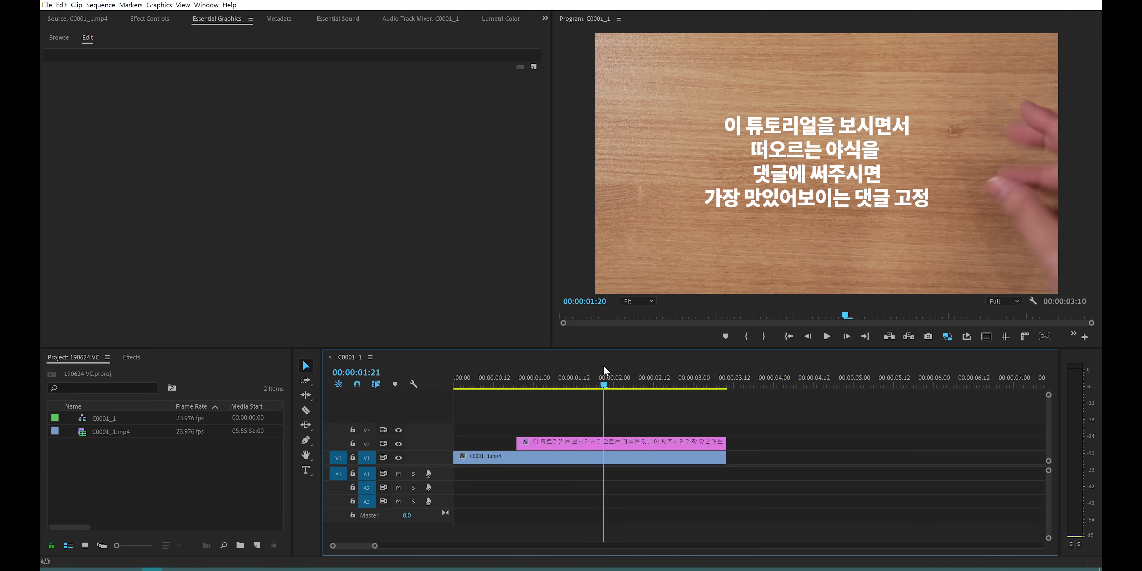
drag(603, 370, 566, 373)
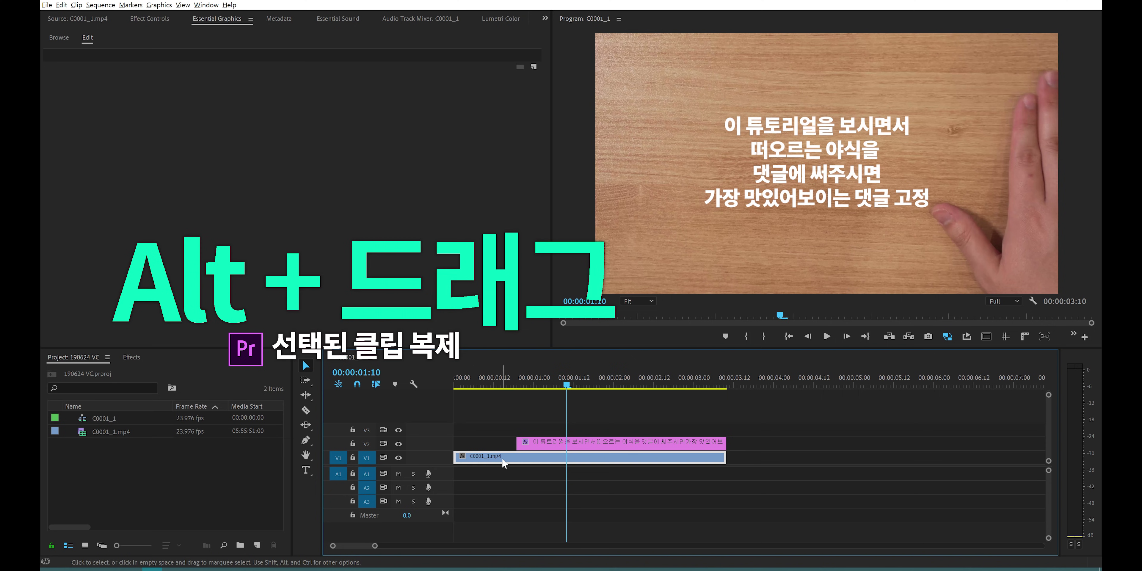
Duplicate the V1 video clip onto track V3, directly above the text graphic, and select the copy.
drag(549, 460, 539, 428)
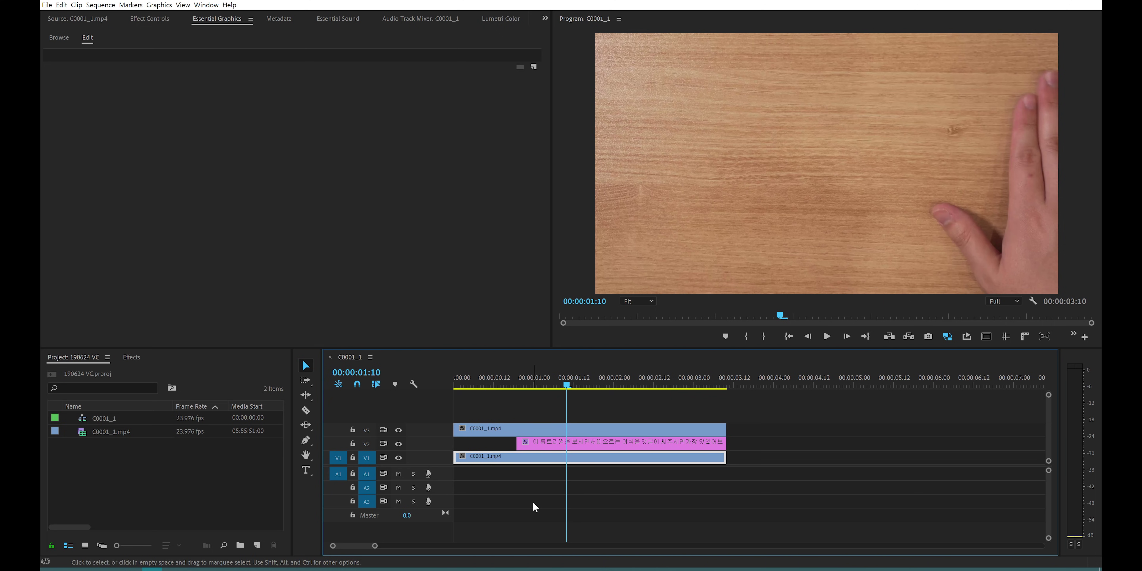
click(548, 430)
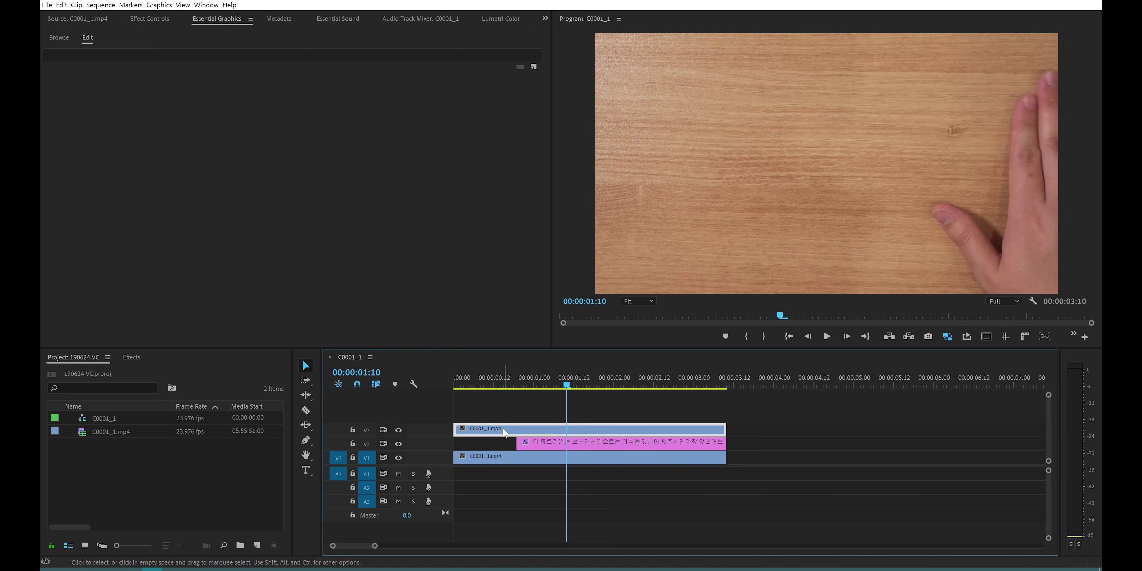
Compare the video clips on V1 and V3, switching the visibility of track V3 off and on.
click(509, 461)
click(524, 428)
click(399, 430)
click(399, 429)
click(398, 429)
click(398, 429)
click(397, 429)
click(397, 429)
click(541, 458)
click(541, 431)
click(536, 459)
click(534, 430)
click(558, 410)
click(559, 428)
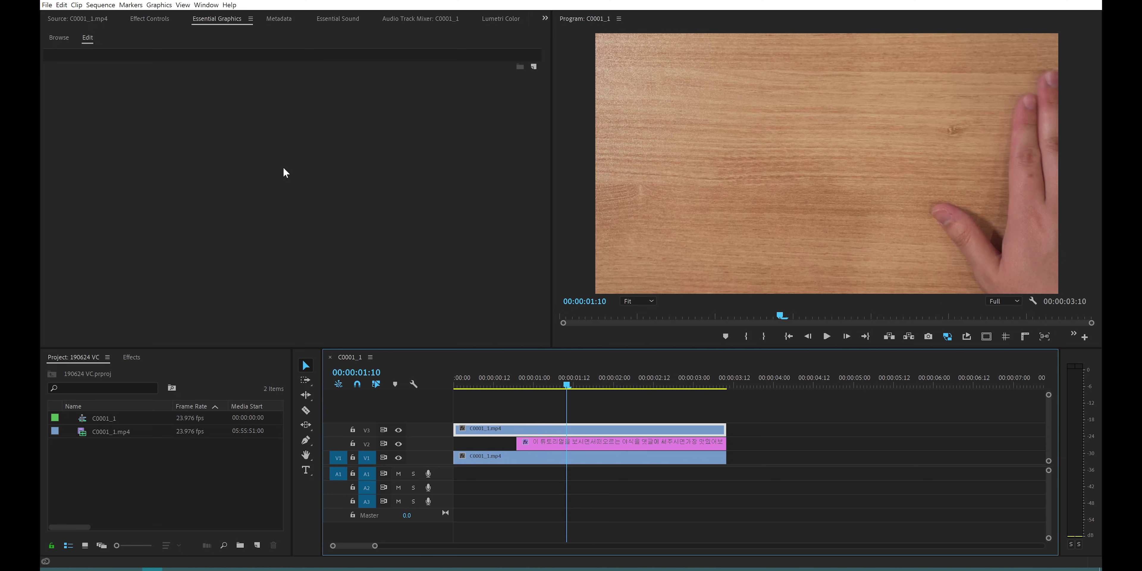
Turn off opacity keyframing for the V3 clip and set its opacity to 80%.
click(156, 20)
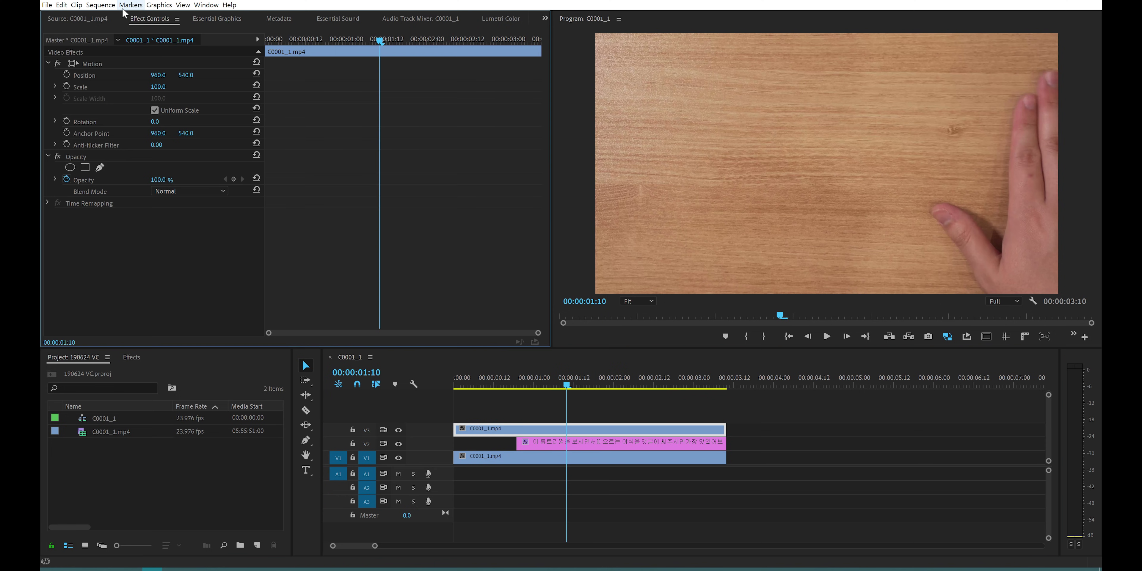
click(83, 156)
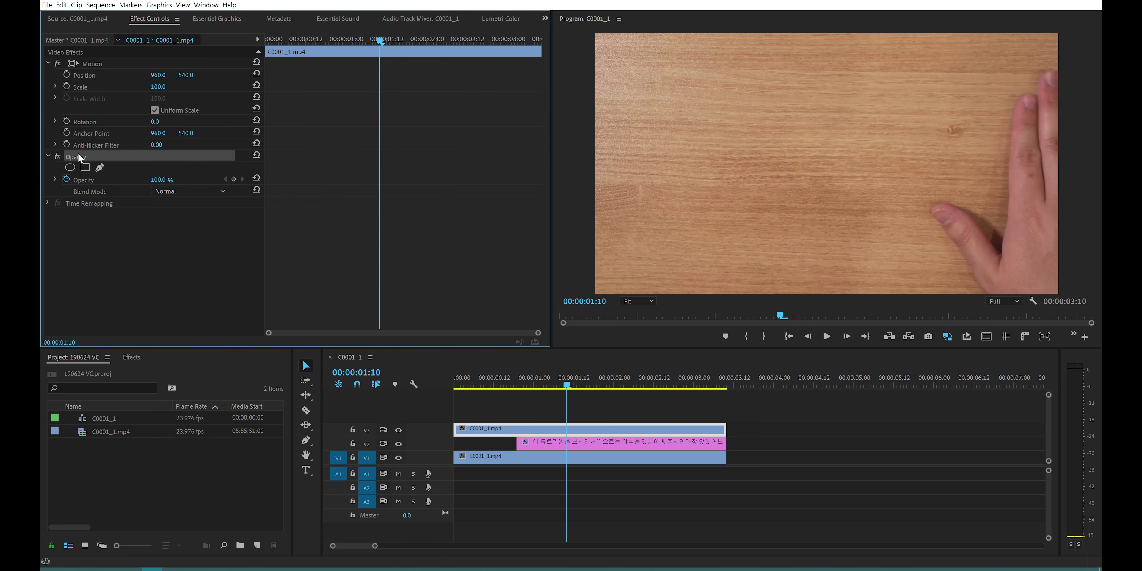
click(67, 181)
mouse_move(161, 182)
mouse_down()
mouse_move(141, 182)
mouse_move(153, 182)
mouse_up()
With the playhead at 00:00:01:01, delete the last line "가장 맛있어보이는 댓글 고정" from the text graphic.
mouse_move(547, 381)
mouse_down()
mouse_move(504, 381)
mouse_move(572, 384)
mouse_move(513, 384)
mouse_move(562, 386)
mouse_move(523, 386)
mouse_move(566, 375)
mouse_move(522, 378)
mouse_move(536, 374)
mouse_up()
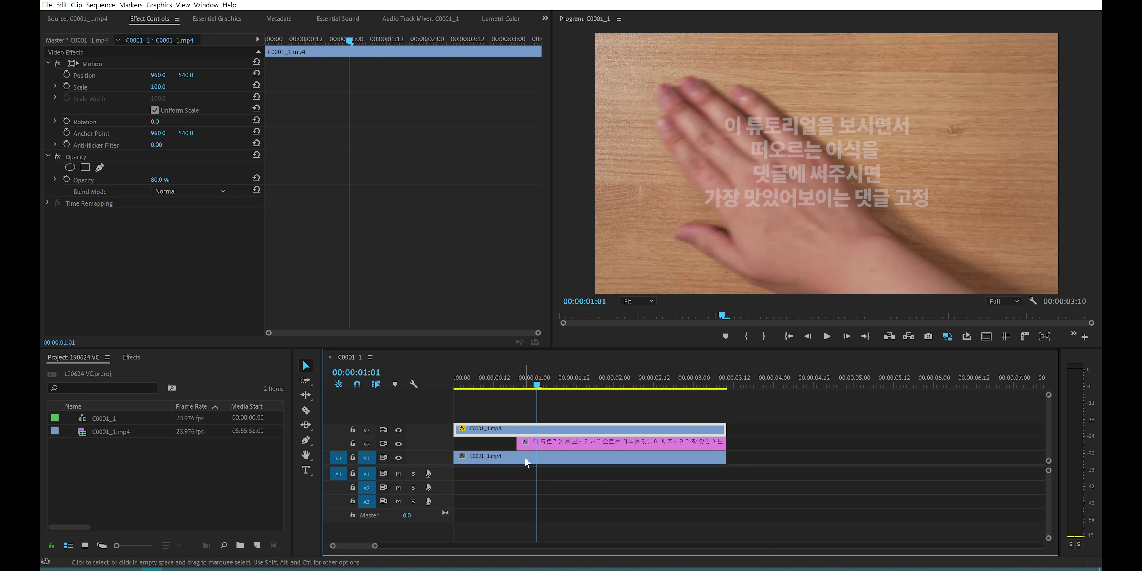
click(549, 444)
double_click(709, 204)
drag(709, 203, 954, 240)
key(BackSpace)
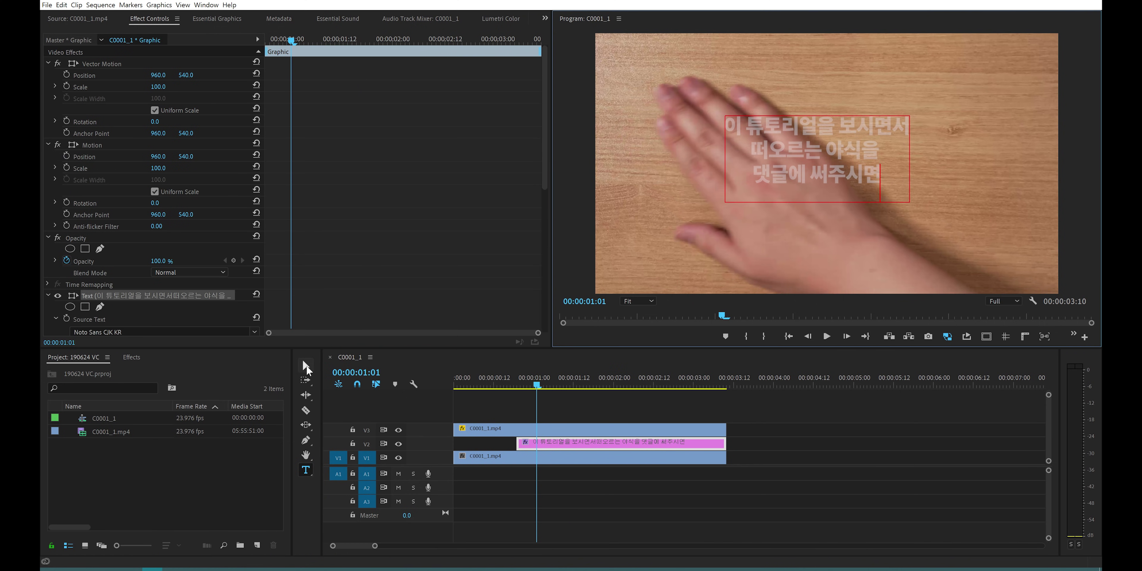
Enlarge the remaining three-line text in the frame and check it against the hand at 00:00:02:10 and 00:00:01:02.
click(305, 365)
drag(910, 215, 930, 231)
drag(549, 385, 648, 389)
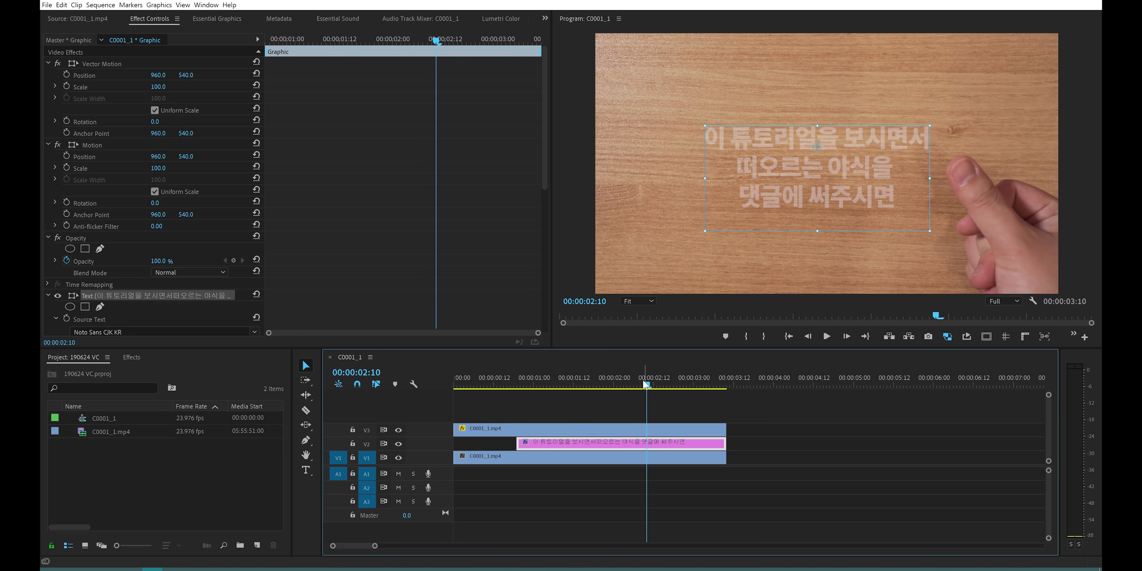
drag(645, 385, 540, 378)
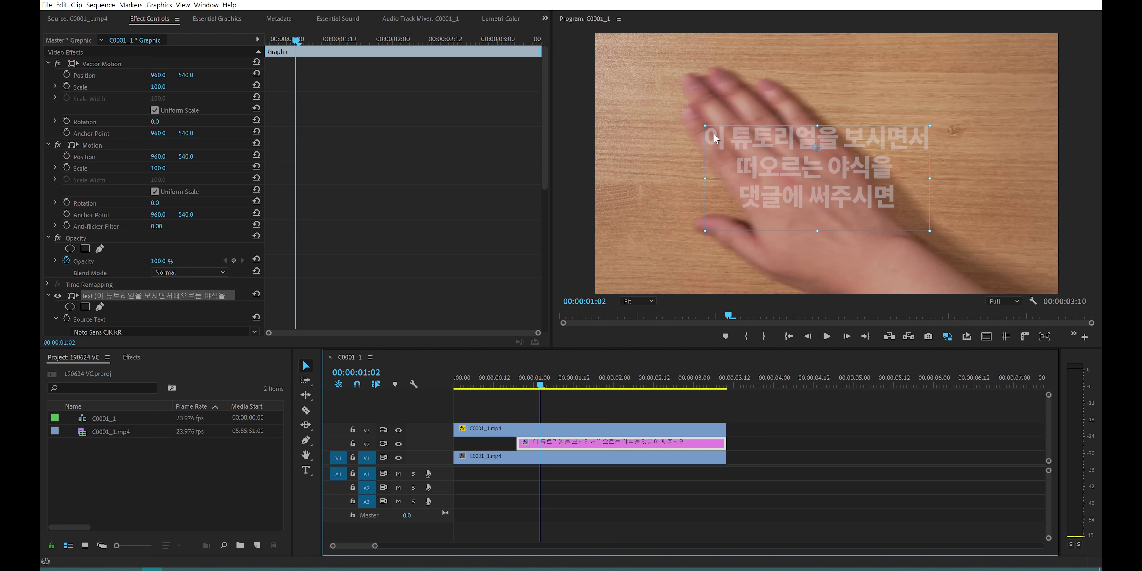
Try adding two free-draw masks to the V3 clip's opacity, and delete both.
click(540, 427)
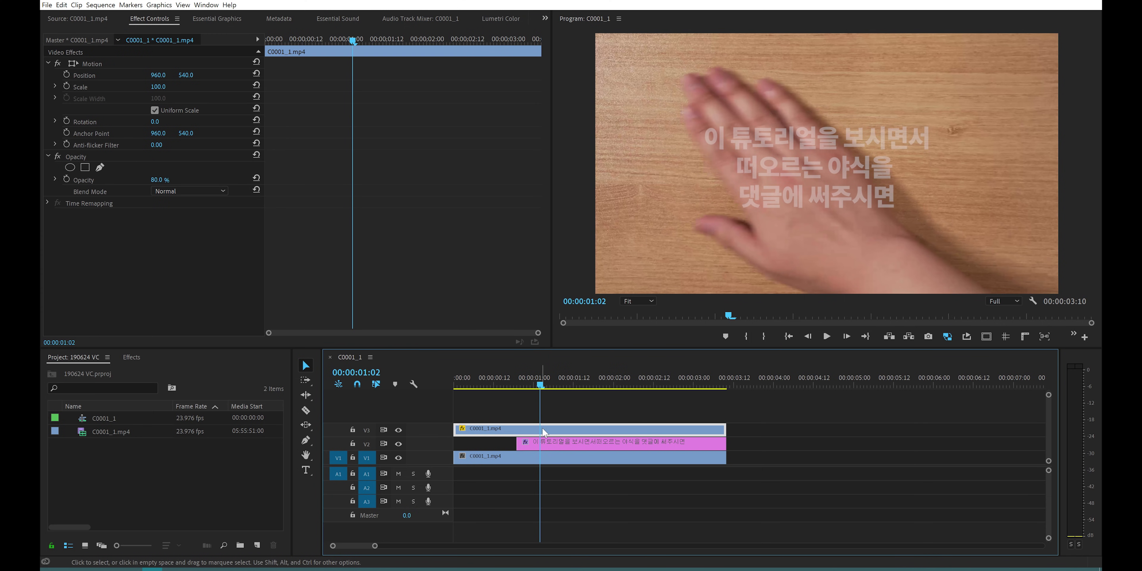
click(89, 156)
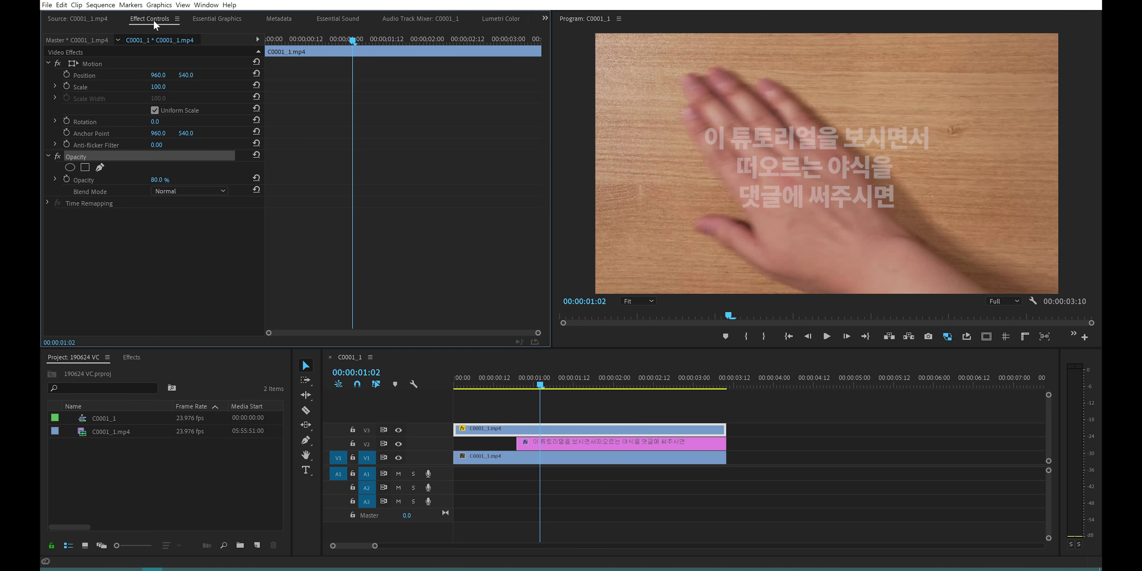
click(101, 166)
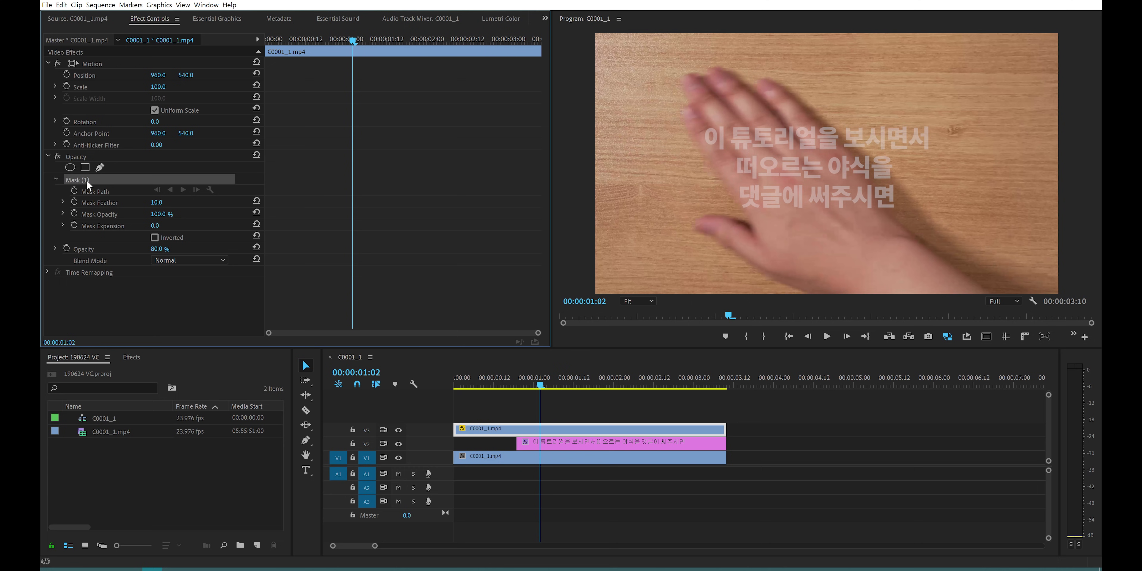
click(99, 169)
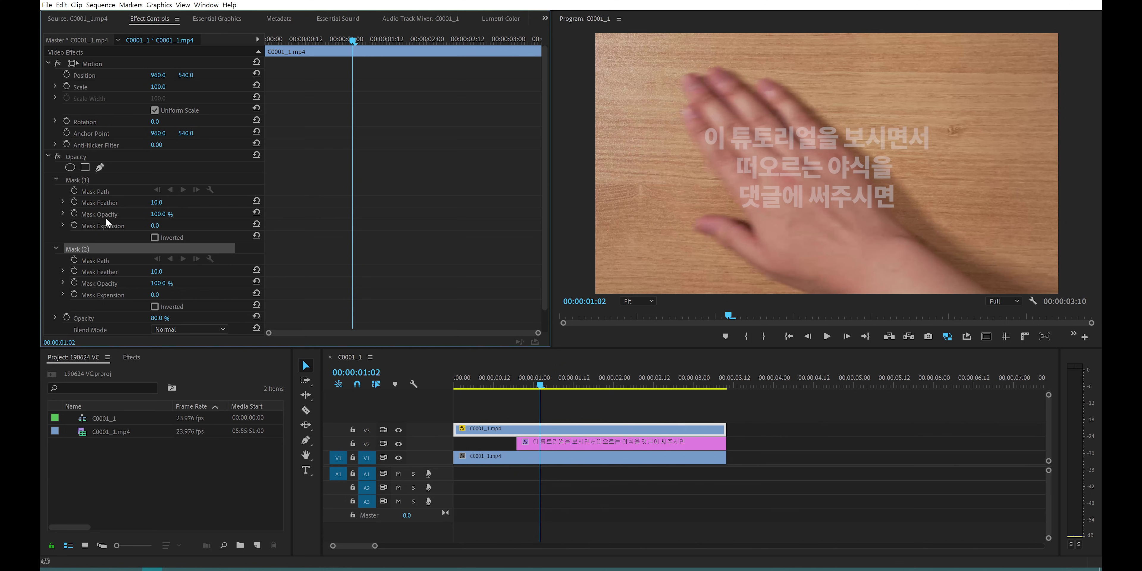
key(Delete)
click(80, 179)
key(Delete)
Try drawing a curved free-draw opacity mask around the hand on the V3 clip, and delete it.
click(100, 168)
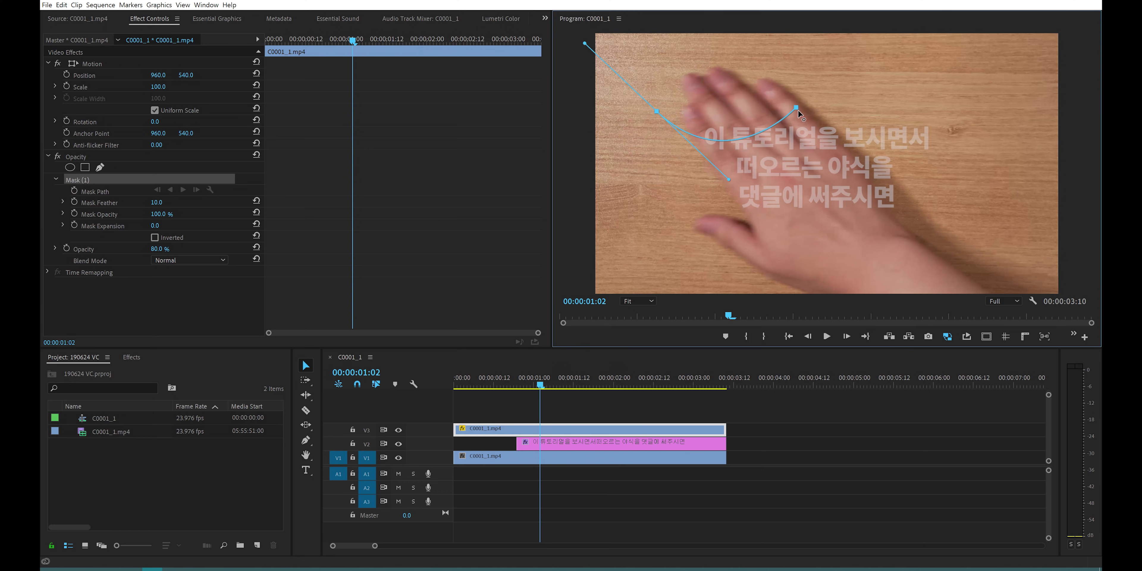
click(78, 180)
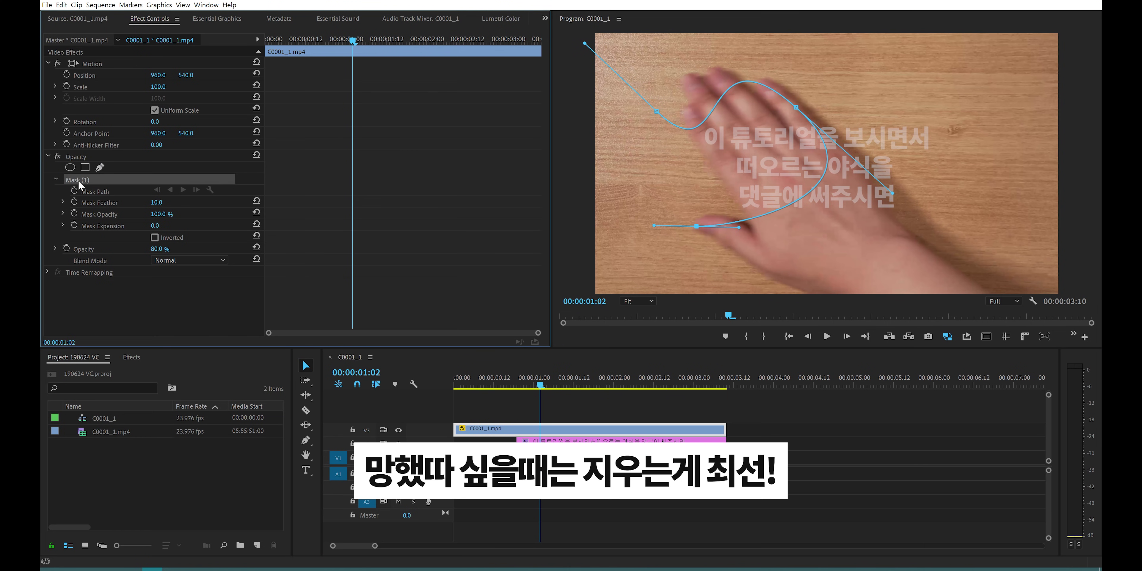
key(Delete)
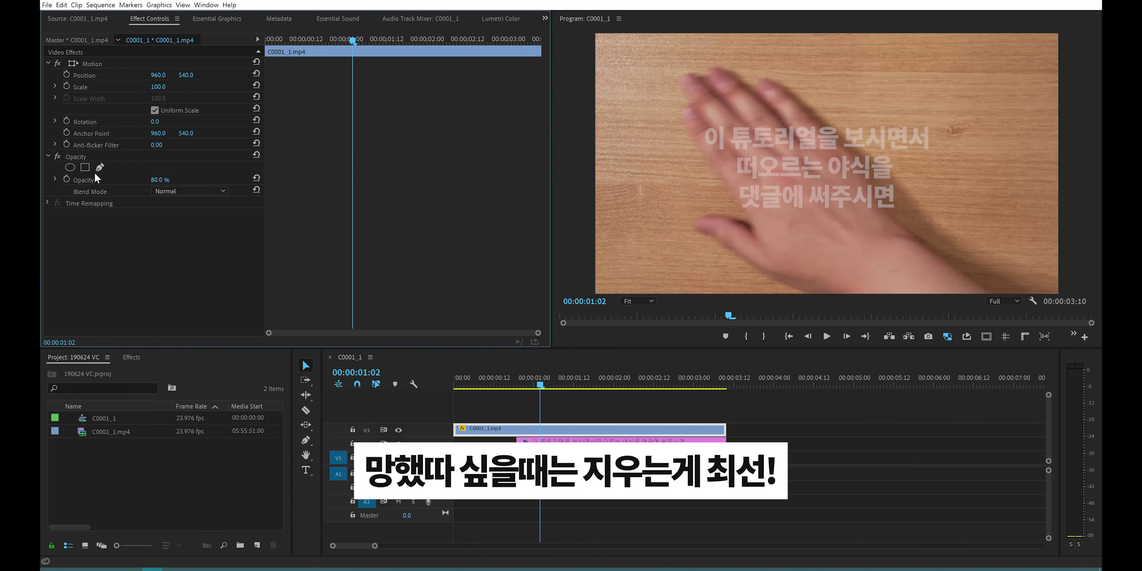
Start a free-draw opacity mask on the V3 clip at 00:00:01:02, tracing the hand's leading edge and around the thumb.
click(100, 170)
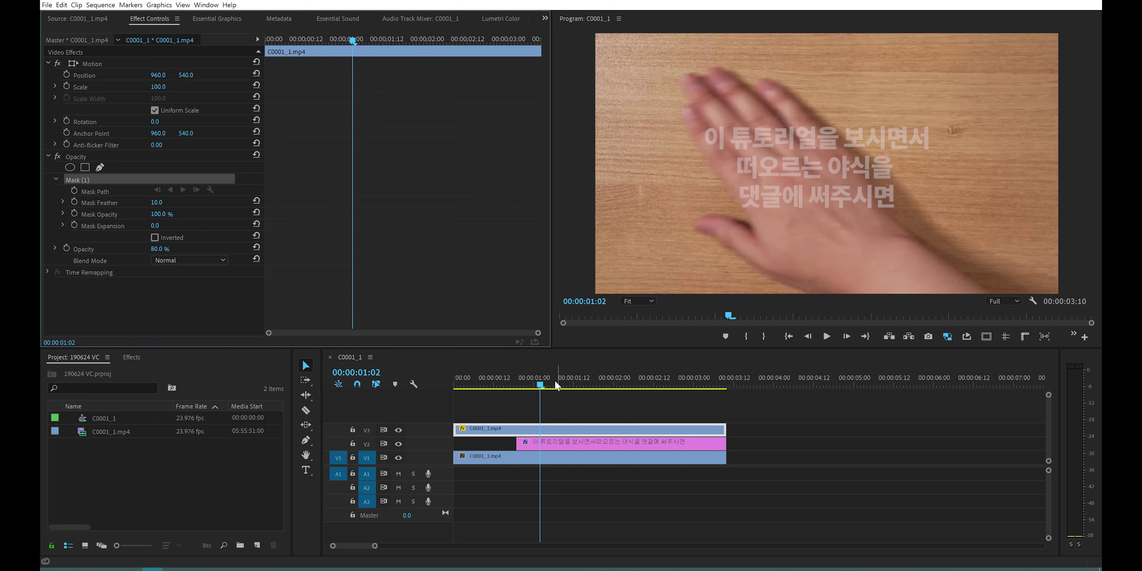
mouse_move(540, 385)
mouse_down()
mouse_move(553, 387)
mouse_move(540, 390)
mouse_up()
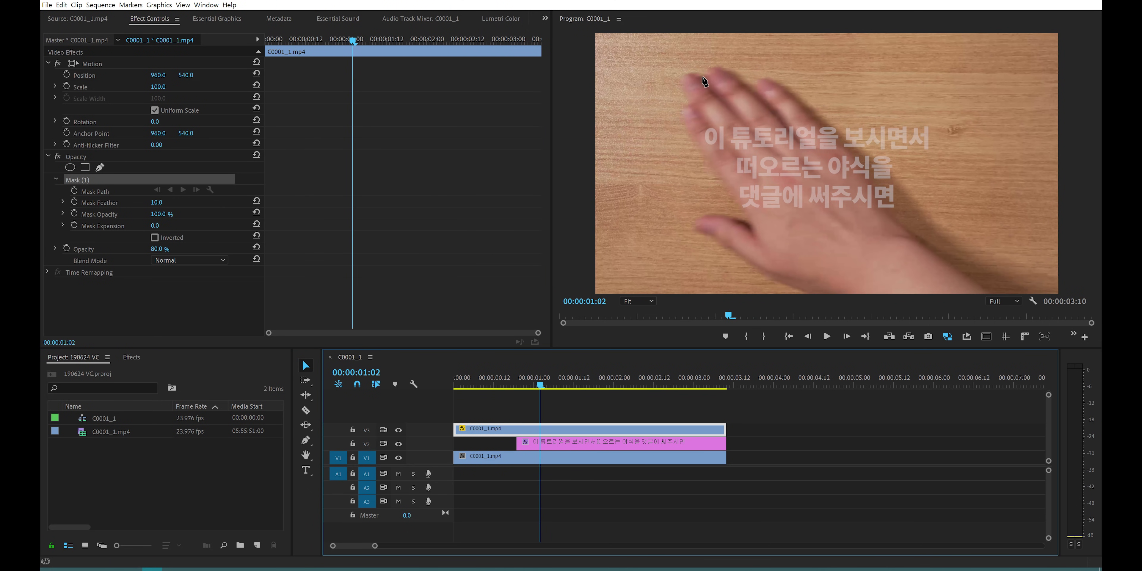
click(547, 386)
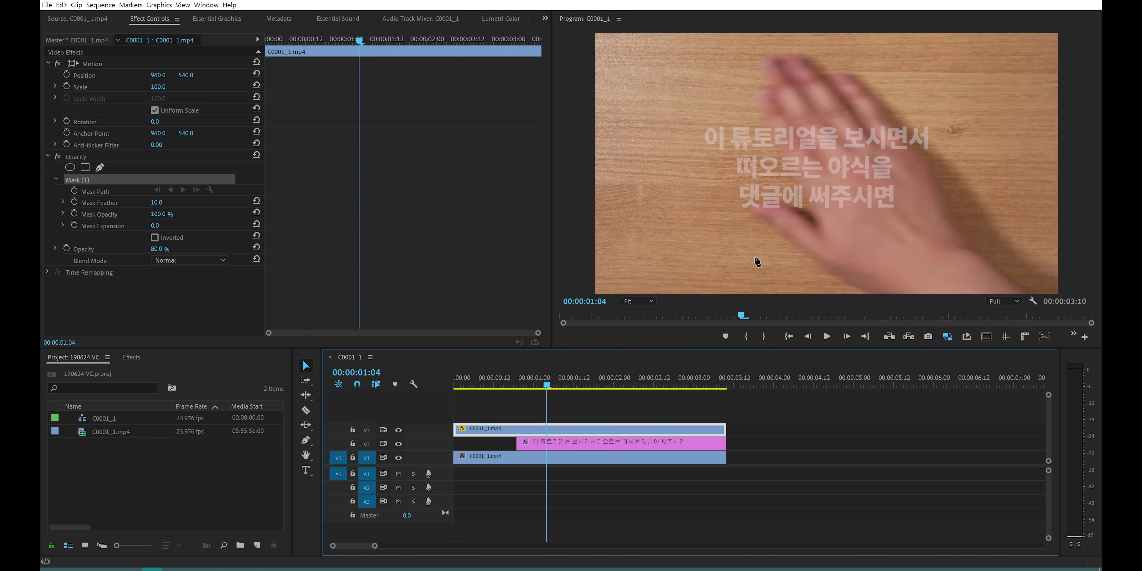
drag(548, 385, 541, 386)
drag(687, 104, 683, 119)
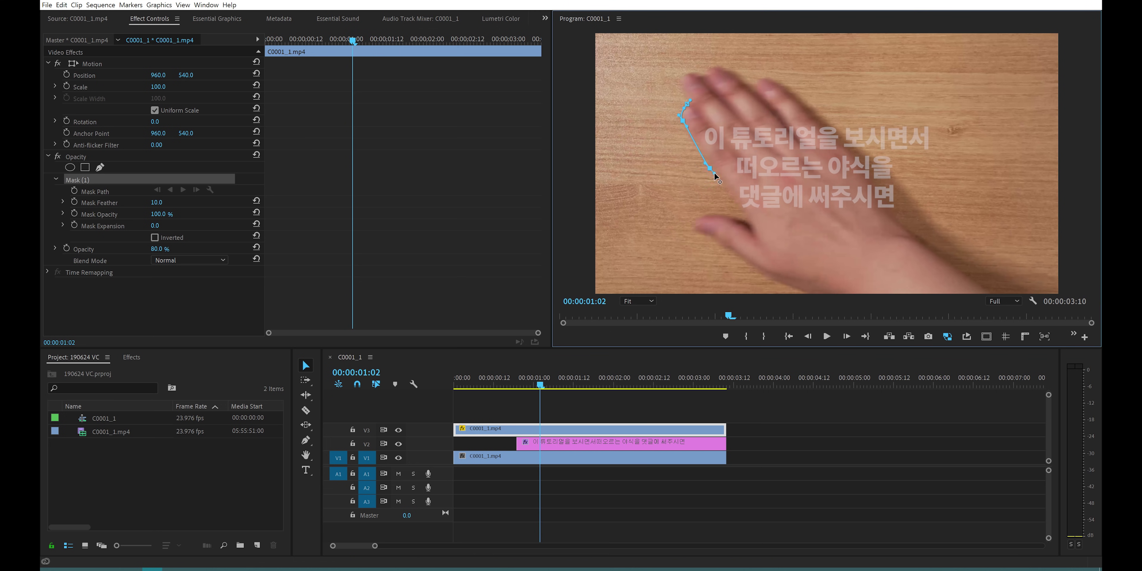
click(743, 212)
click(754, 234)
click(733, 223)
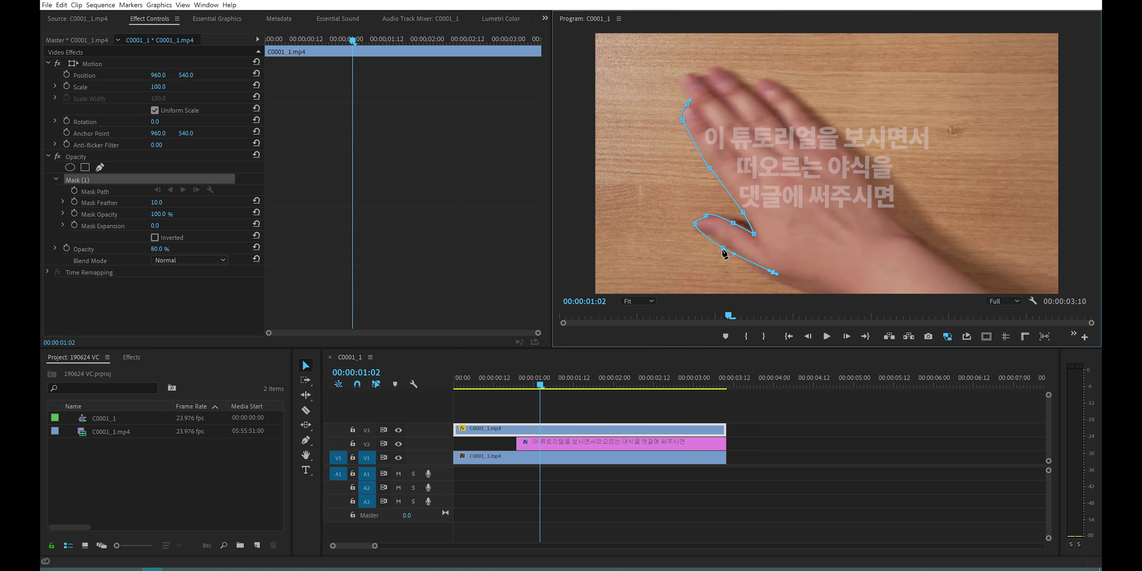
drag(723, 248, 726, 244)
drag(699, 230, 721, 242)
drag(773, 273, 767, 279)
Close the mask with loose points around the rest of the hand so that it covers all the text.
click(992, 280)
click(971, 98)
click(931, 69)
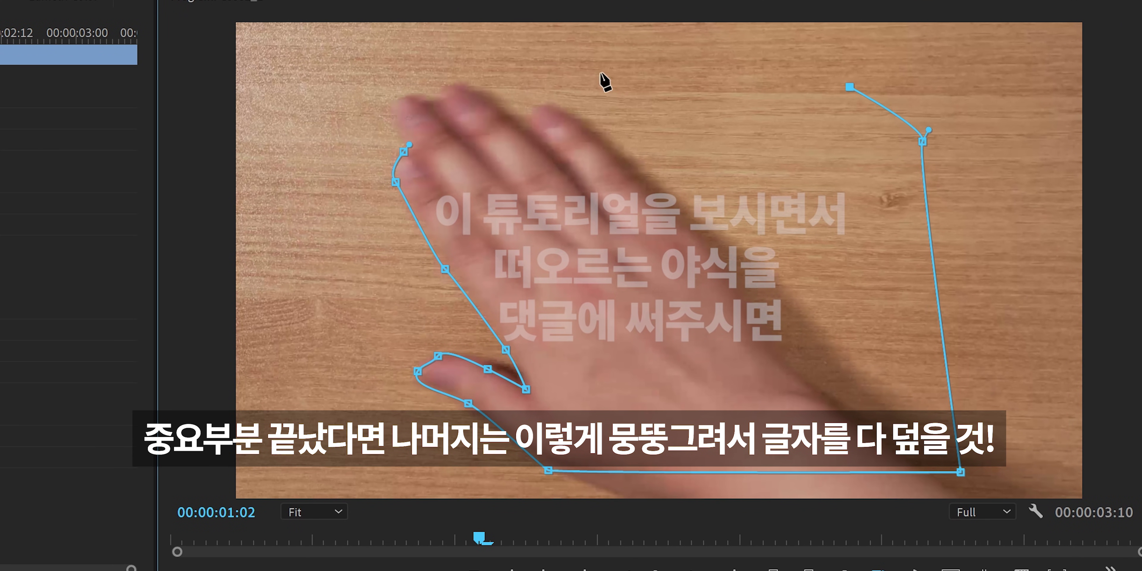
click(500, 72)
click(402, 153)
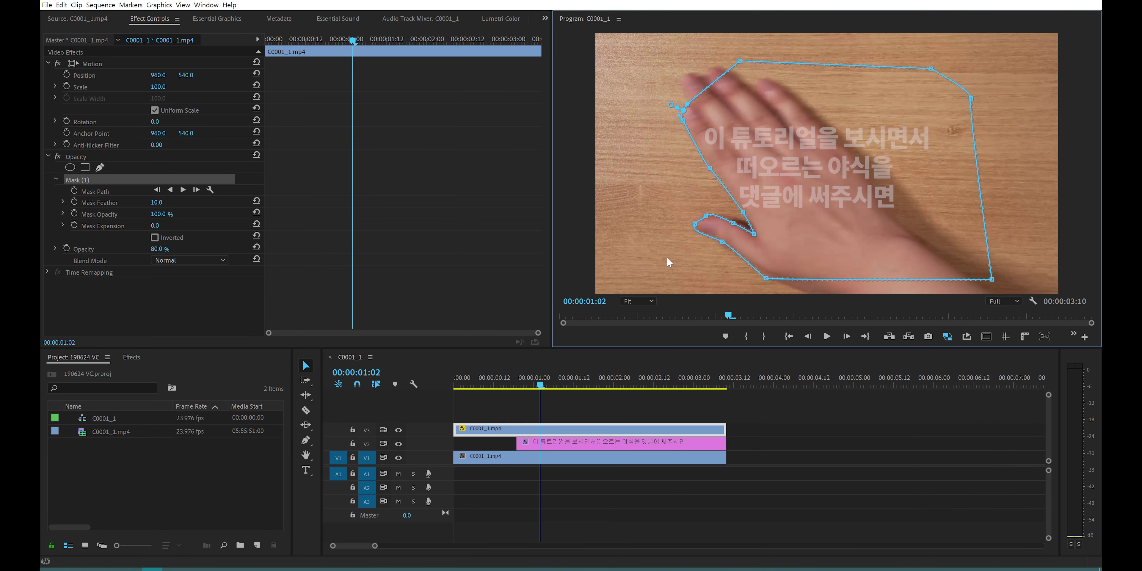
Trim the start of the V3 clip to 00:00:01:02.
click(527, 435)
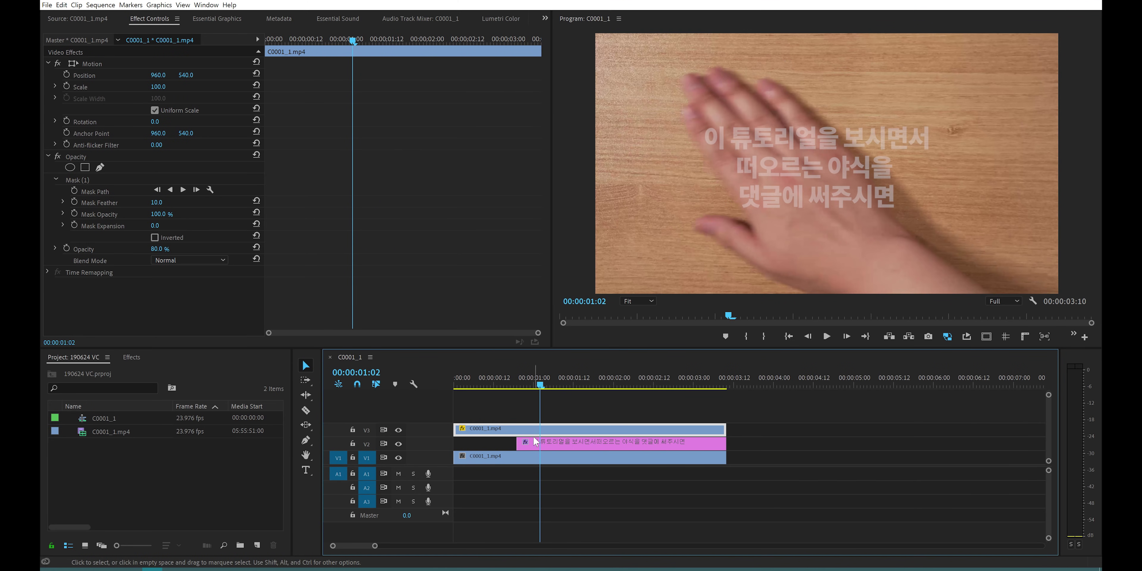
drag(455, 430, 543, 429)
key(ctrl+z)
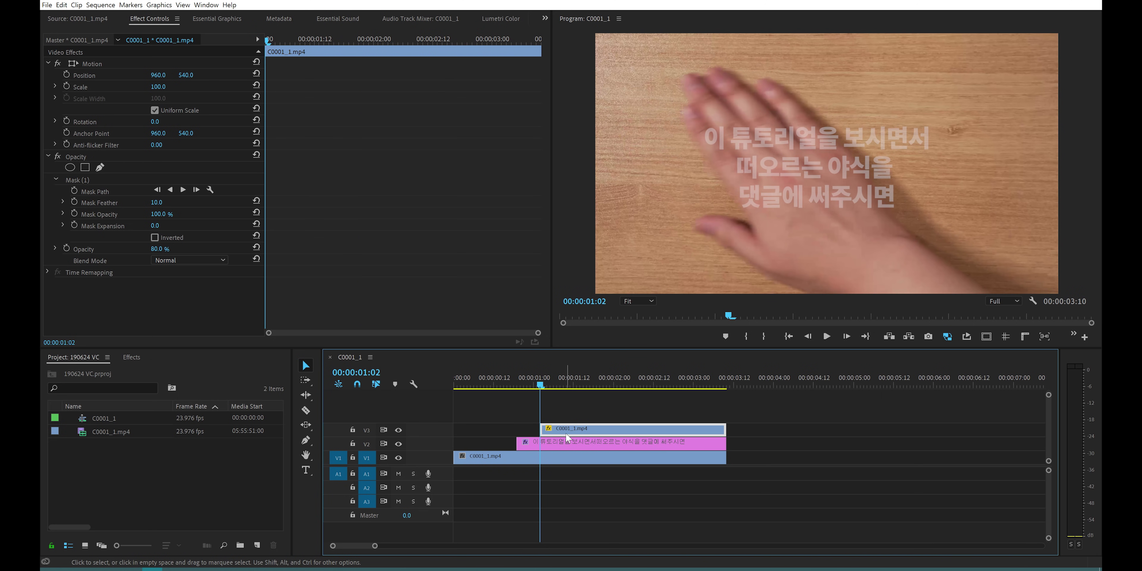
Enable Mask Path keyframing for Mask (1) at 00:00:01:02 and display the mask outline.
click(83, 179)
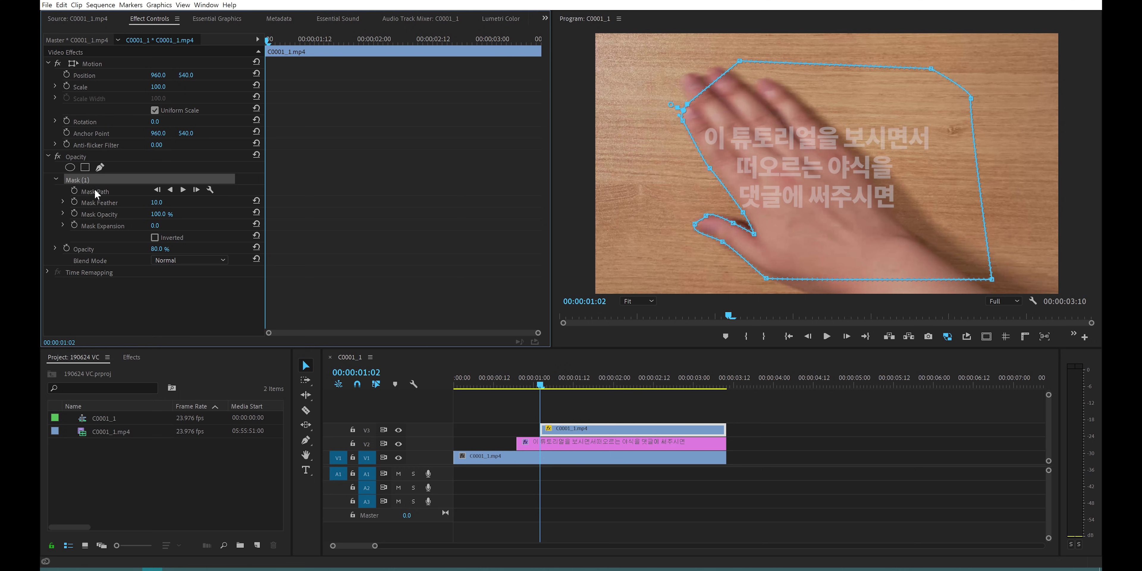
click(74, 190)
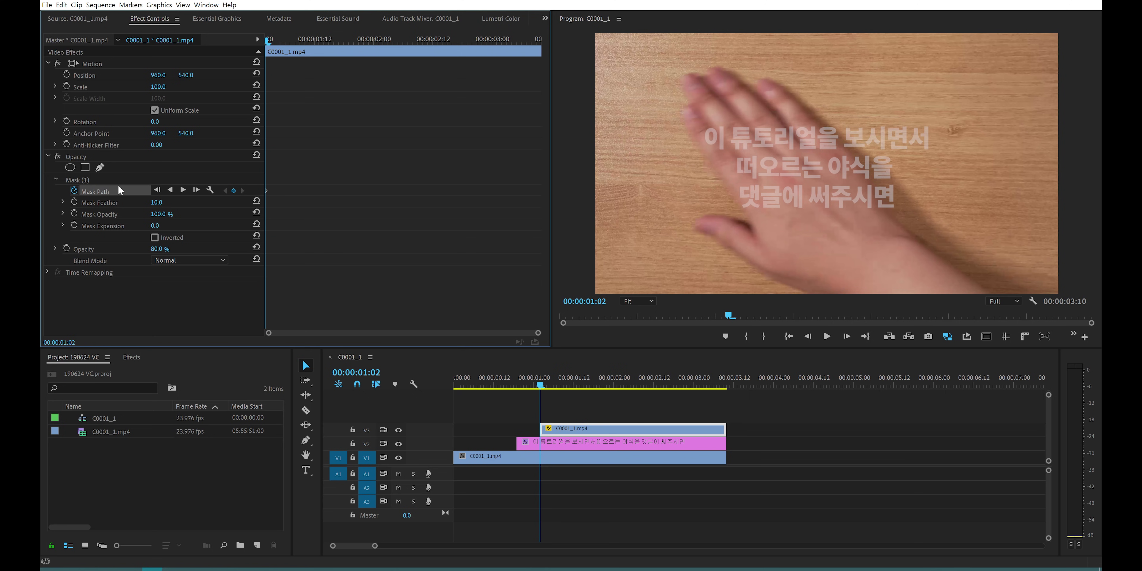
click(83, 188)
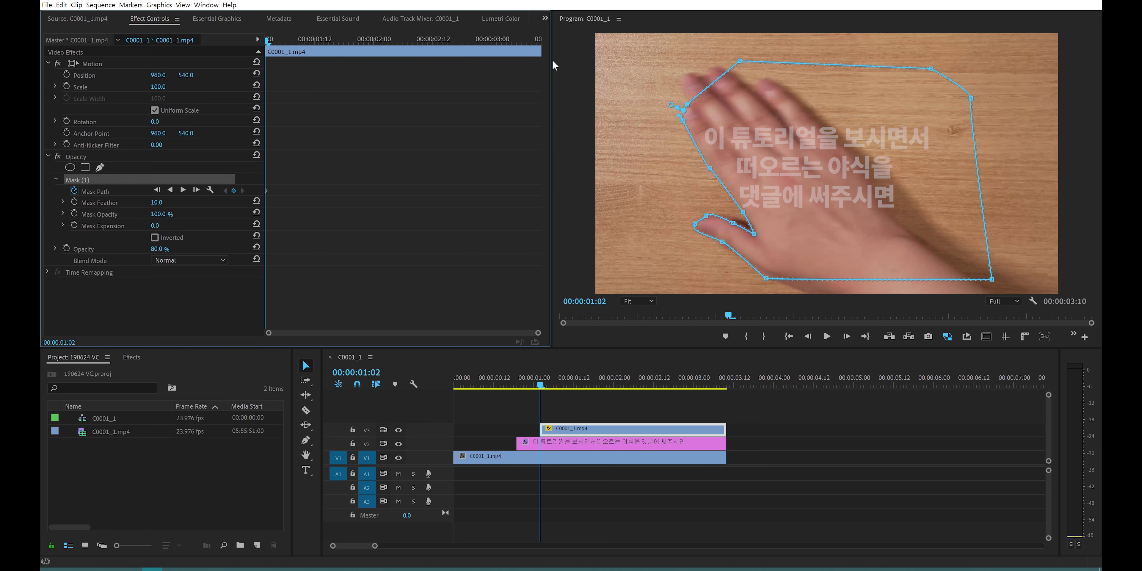
At 00:00:01:03, shift the whole mask to follow the hand and maximize the preview.
click(424, 189)
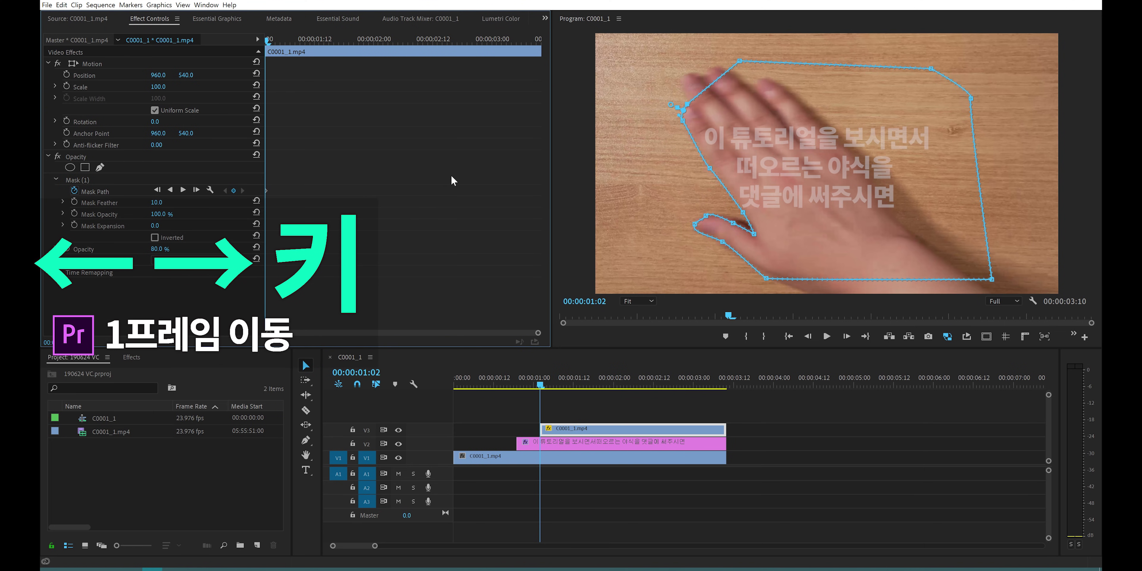
key(Right)
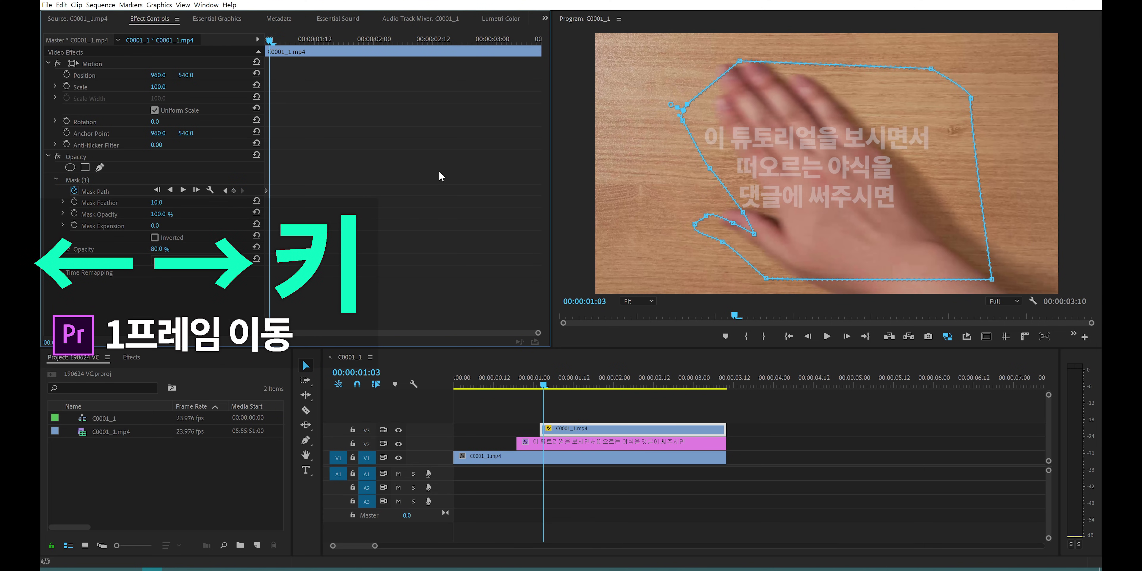
drag(776, 203, 835, 193)
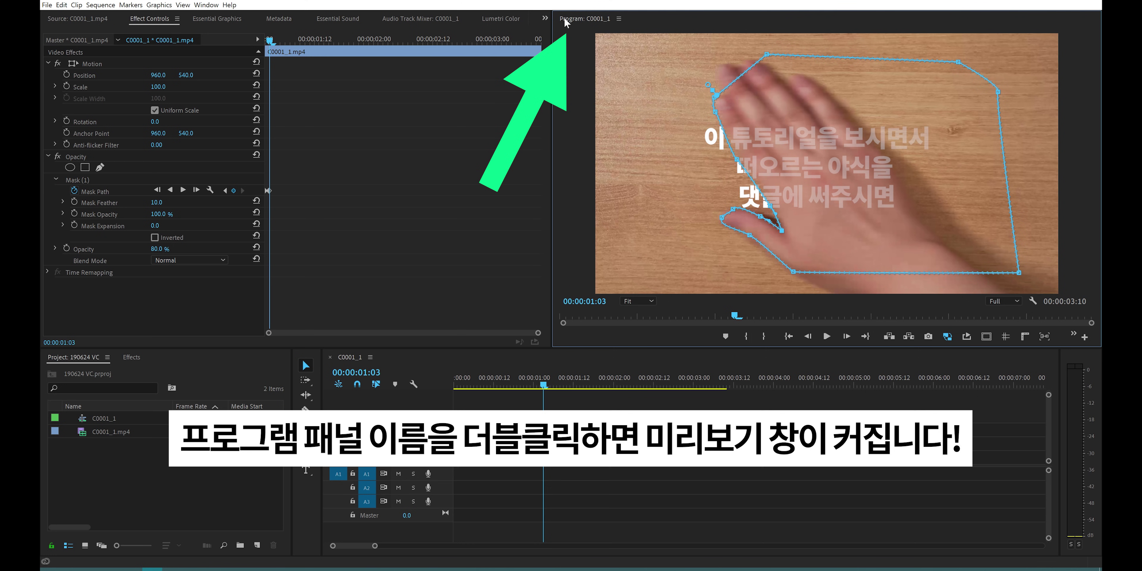
double_click(577, 21)
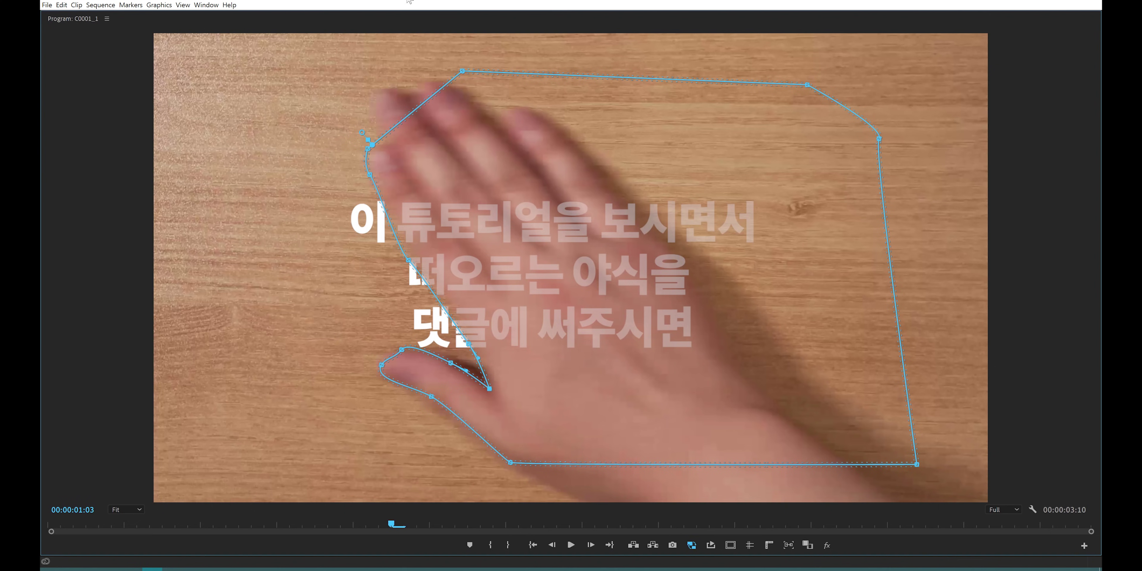
Refine the mask points along the hand's edge and thumb at 00:00:01:03, and restore the normal preview size.
drag(469, 345, 474, 340)
drag(409, 260, 410, 252)
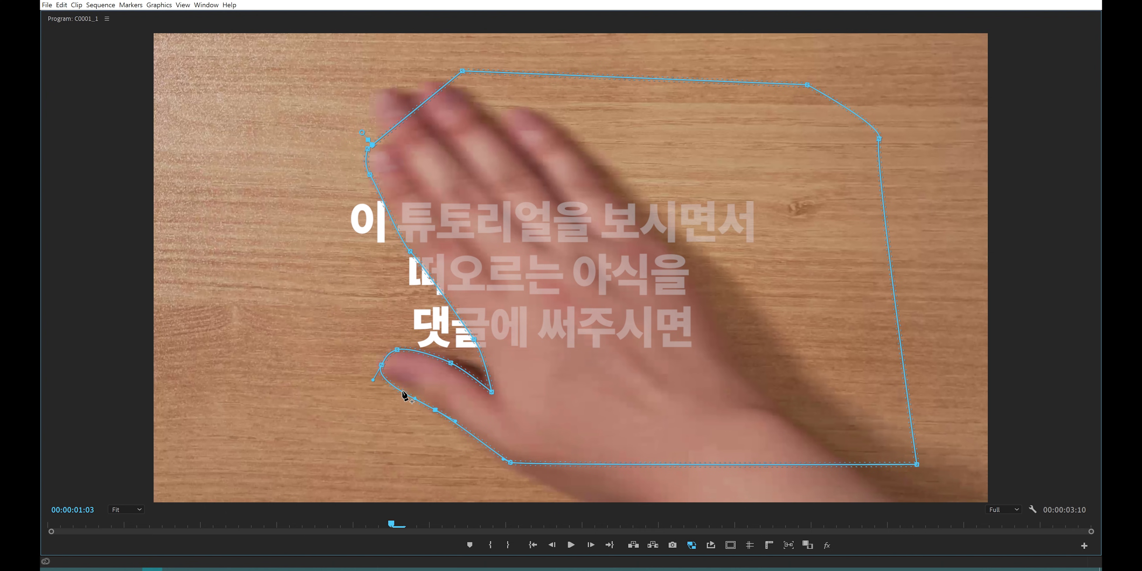
click(398, 390)
drag(399, 389, 380, 367)
drag(511, 463, 514, 470)
drag(492, 393, 445, 358)
drag(494, 397, 483, 391)
key(grave)
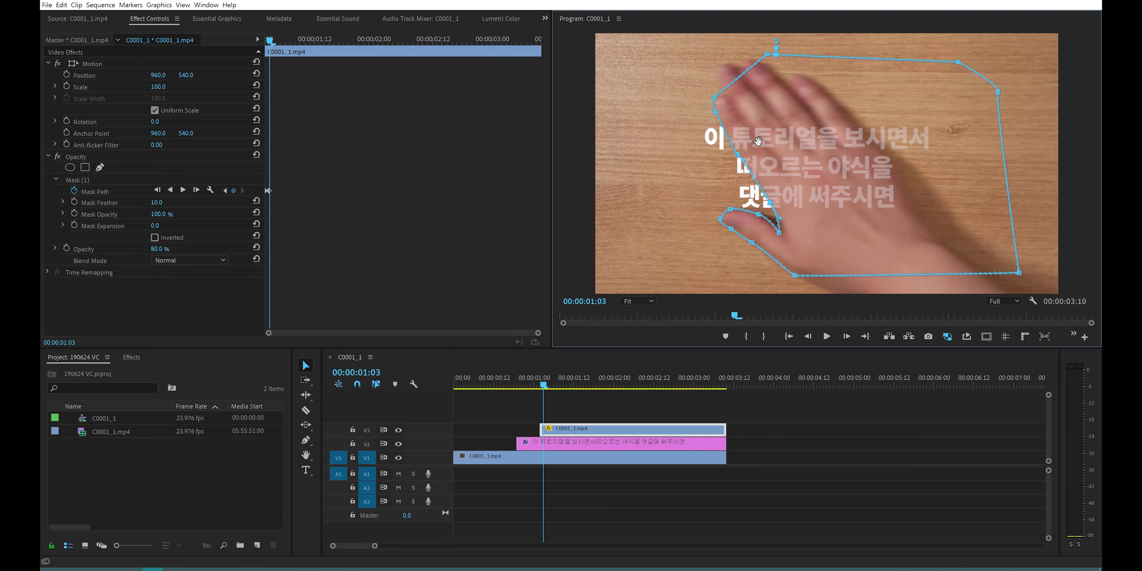
At 00:00:01:04, shift the whole mask to follow the hand and enlarge the preview for fine adjustment.
click(294, 105)
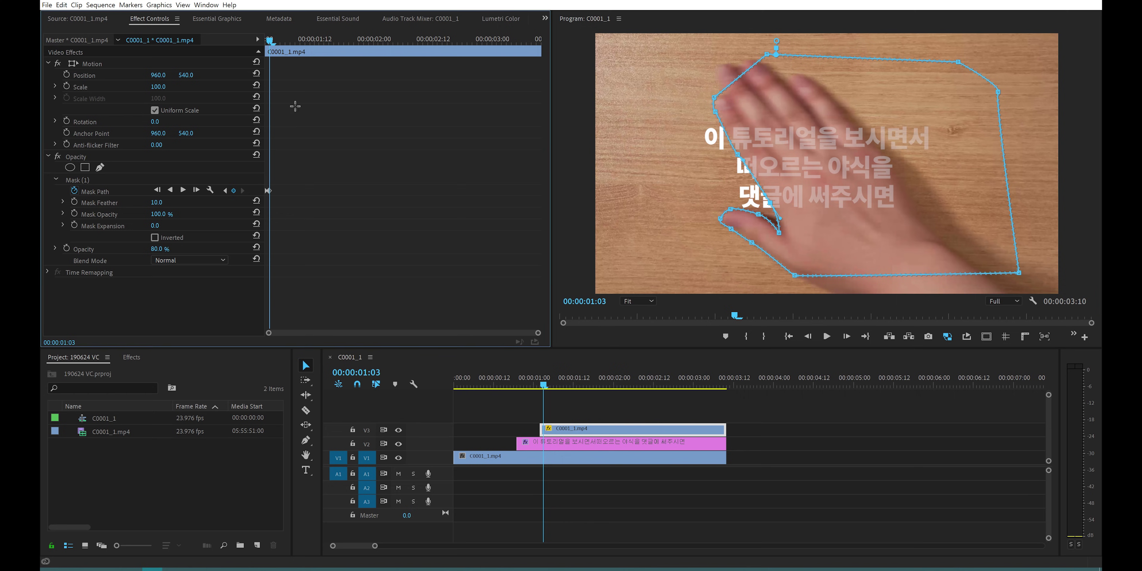
key(Right)
drag(818, 222, 851, 214)
double_click(593, 20)
Fit the mask points at 00:00:01:04 to the fingertip, the hand's leading edge and the base of the thumb.
drag(428, 136, 449, 128)
drag(429, 161, 440, 159)
drag(470, 238, 477, 237)
drag(528, 325, 535, 324)
drag(544, 380, 552, 381)
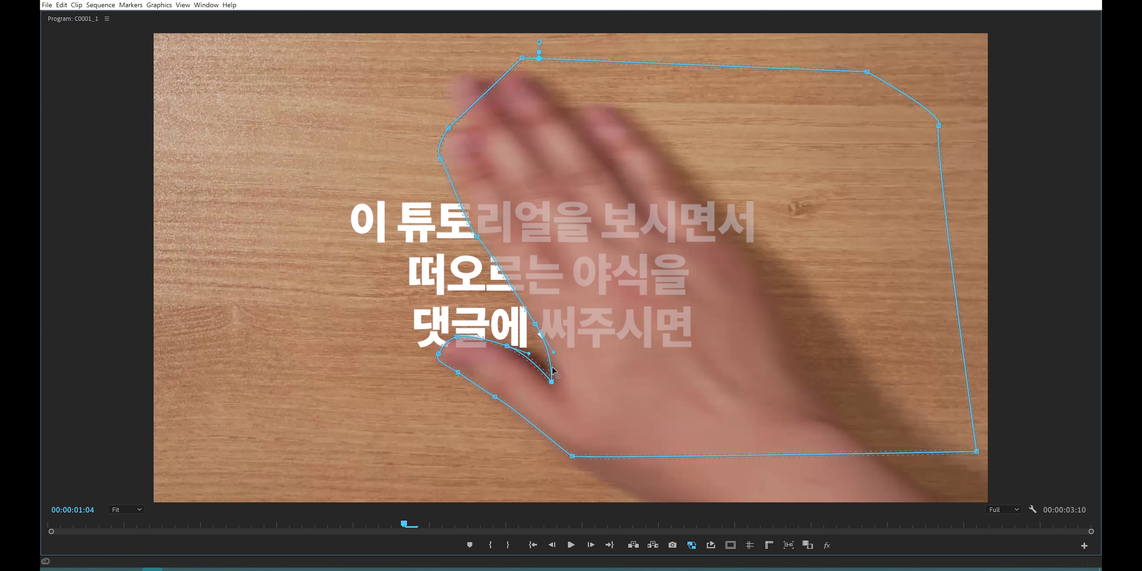
Add a mask point on the hand's edge beside the second text line, and refine the neighbouring and thumb points.
click(500, 269)
drag(500, 269, 502, 275)
drag(476, 236, 467, 211)
drag(552, 385, 555, 388)
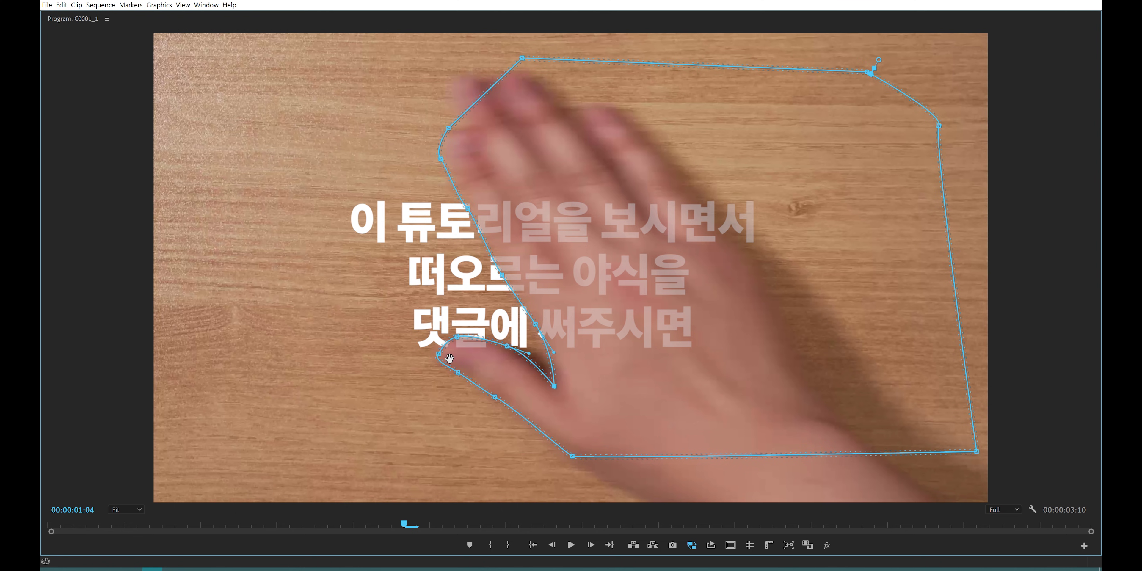
mouse_move(439, 354)
mouse_down()
mouse_move(462, 340)
mouse_move(437, 355)
mouse_up()
click(66, 6)
click(71, 15)
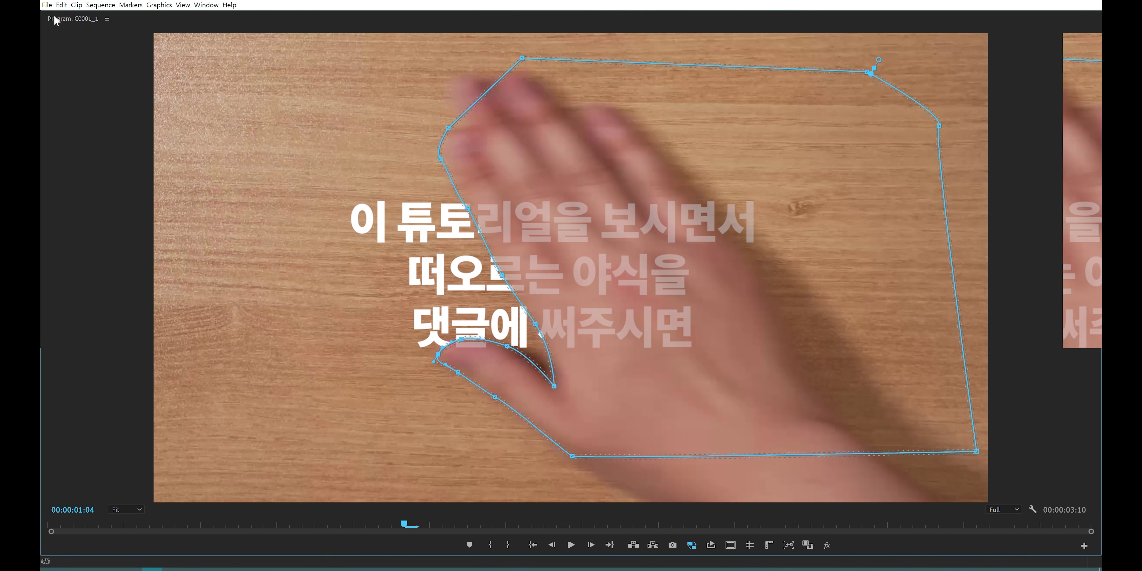
double_click(56, 20)
At 00:00:01:05, move the whole mask to follow the hand, and maximize the preview for adjusting its points.
key(Right)
drag(949, 190, 980, 190)
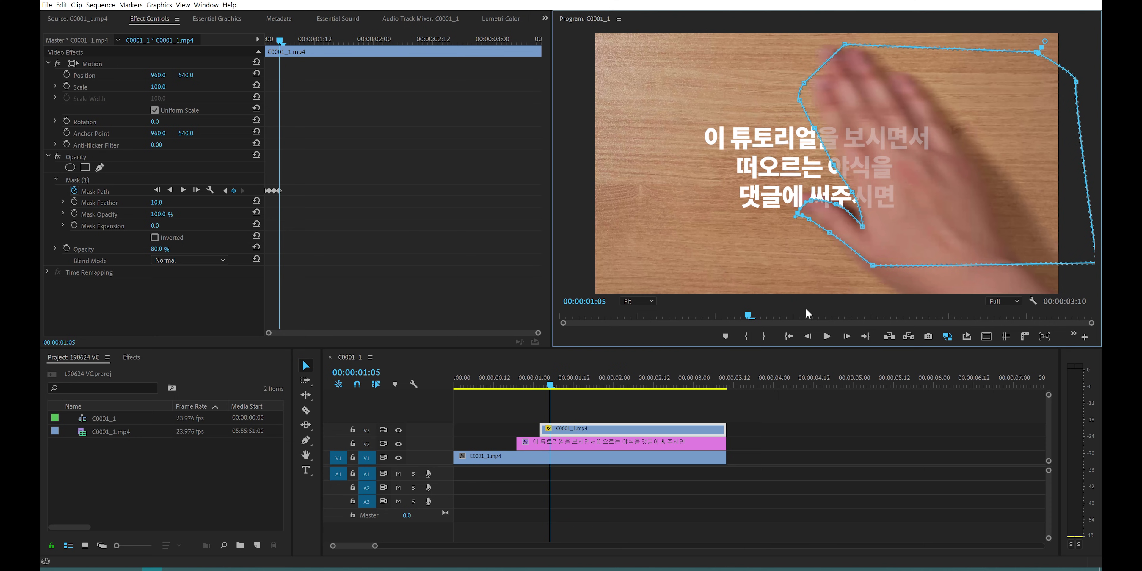
click(349, 182)
key(Right)
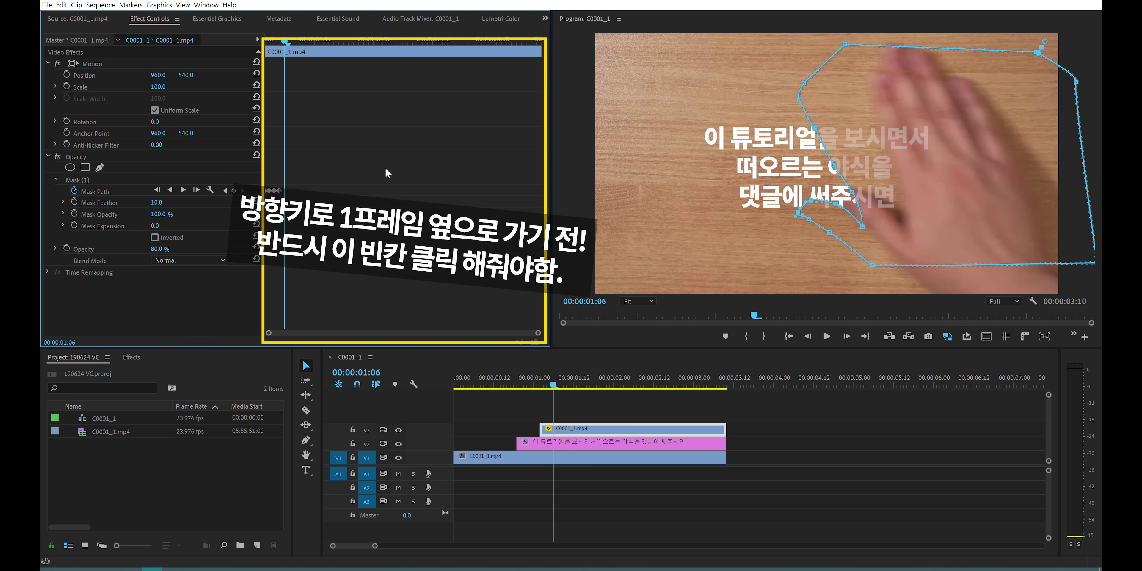
key(Left)
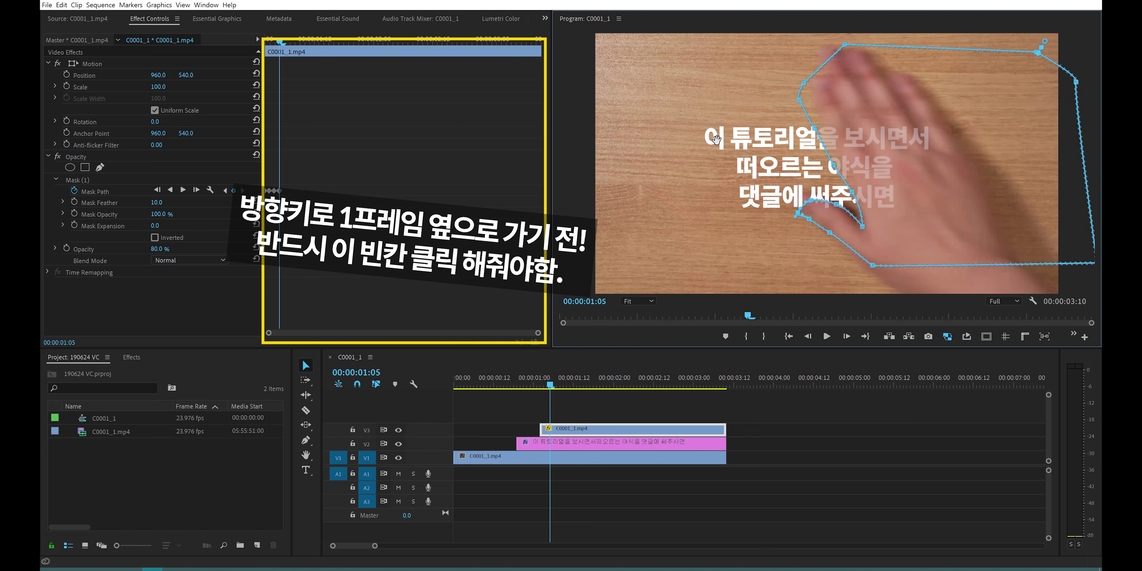
double_click(577, 19)
Reshape the mask at 00:00:01:05 to follow the fingertip, the hand's leading edge and the underside of the thumb.
drag(528, 122, 559, 90)
drag(520, 153, 539, 124)
drag(548, 204, 567, 200)
drag(583, 270, 598, 267)
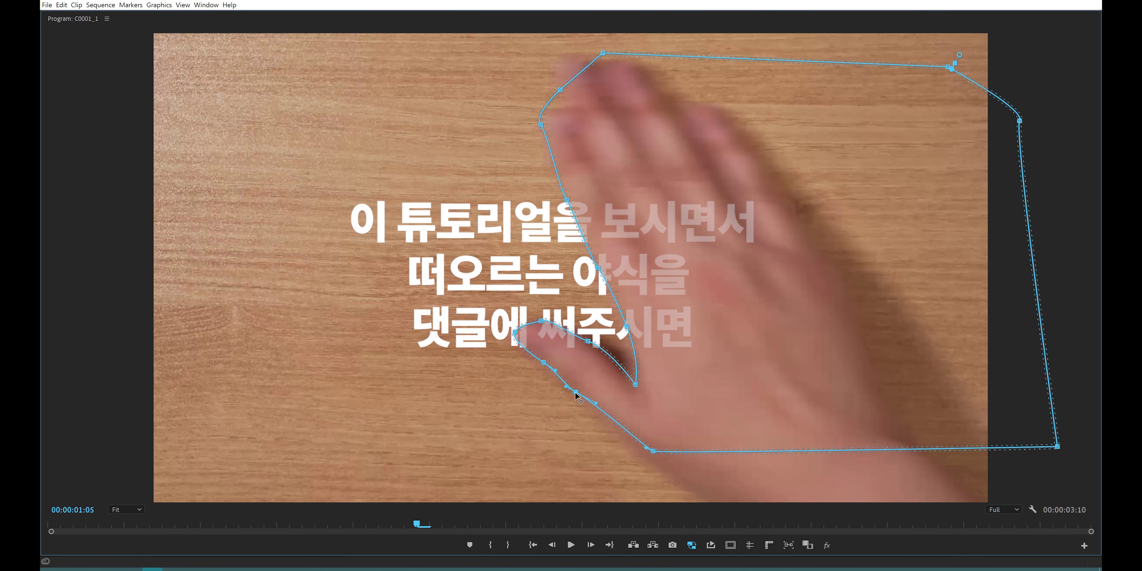
drag(575, 392, 574, 393)
drag(653, 449, 652, 452)
Keep the mask following the hand through 00:00:01:07, fitting its edge points so the first text line is fully uncovered.
key(Right)
drag(743, 316, 772, 299)
double_click(582, 17)
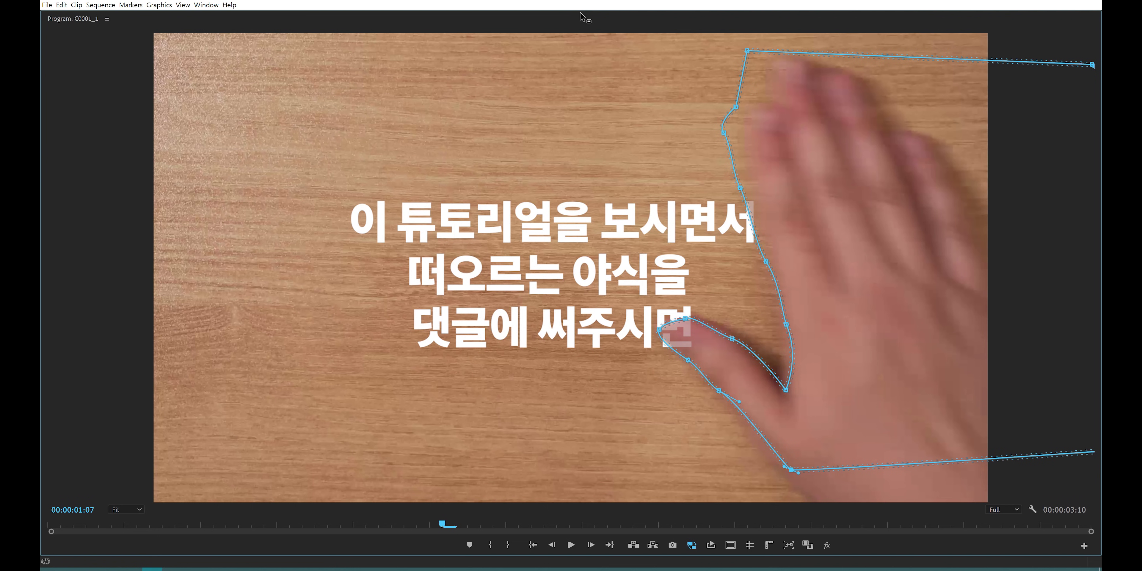
drag(740, 188, 755, 185)
drag(766, 262, 774, 261)
drag(659, 330, 684, 312)
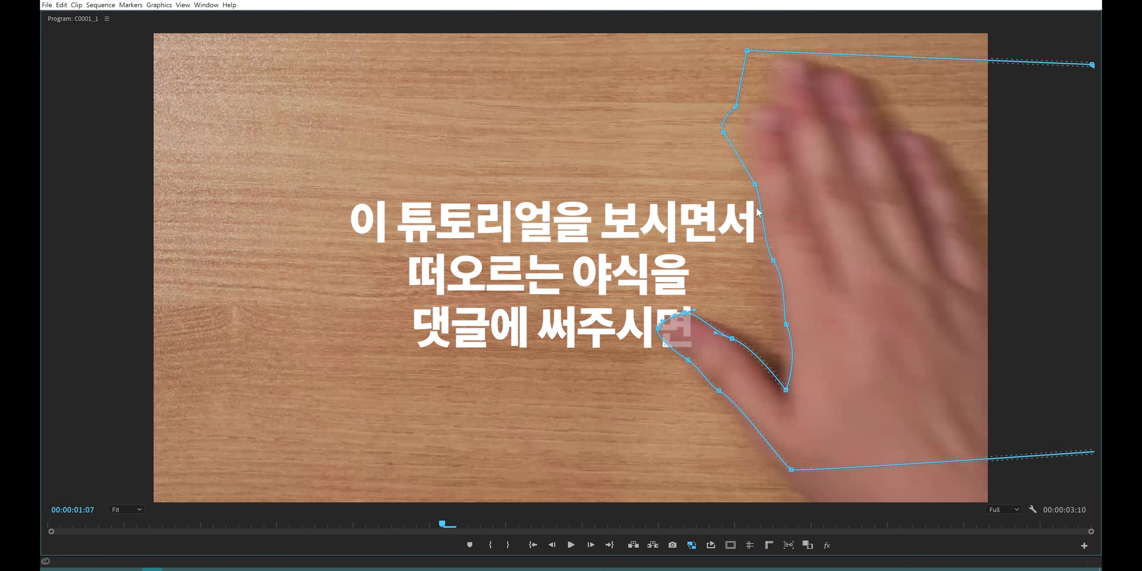
double_click(77, 20)
Shift the mask with the hand one frame further, and trim the V3 clip's end to just after the masked frames.
click(377, 174)
key(Right)
drag(906, 214, 931, 218)
drag(542, 429, 559, 433)
Set the V3 clip's opacity to 100% and check the reveal at 00:00:01:04 and 00:00:01:03.
click(546, 384)
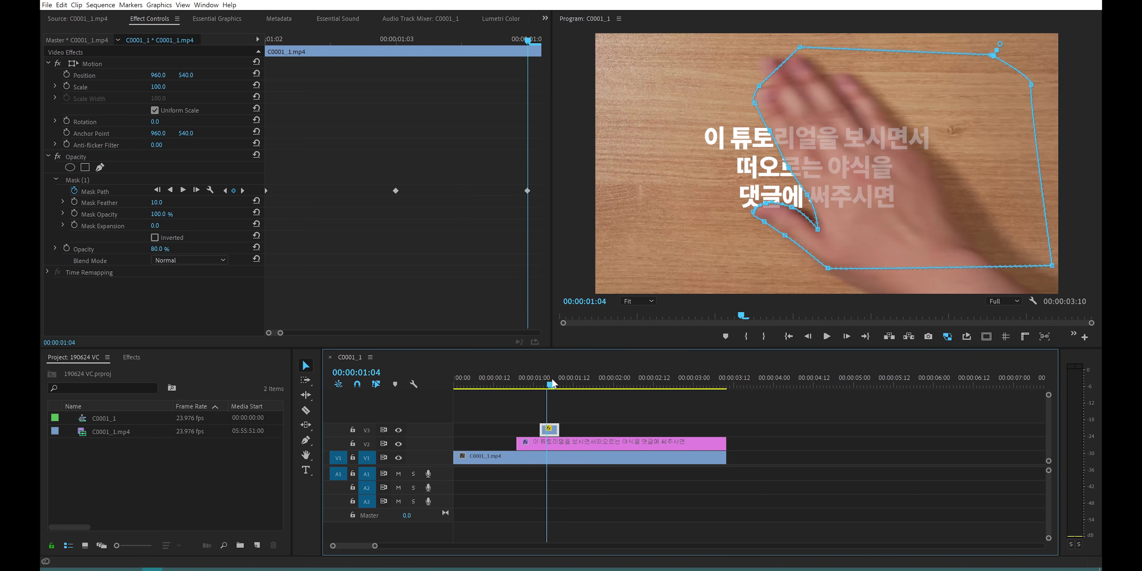
drag(549, 381, 549, 380)
click(88, 250)
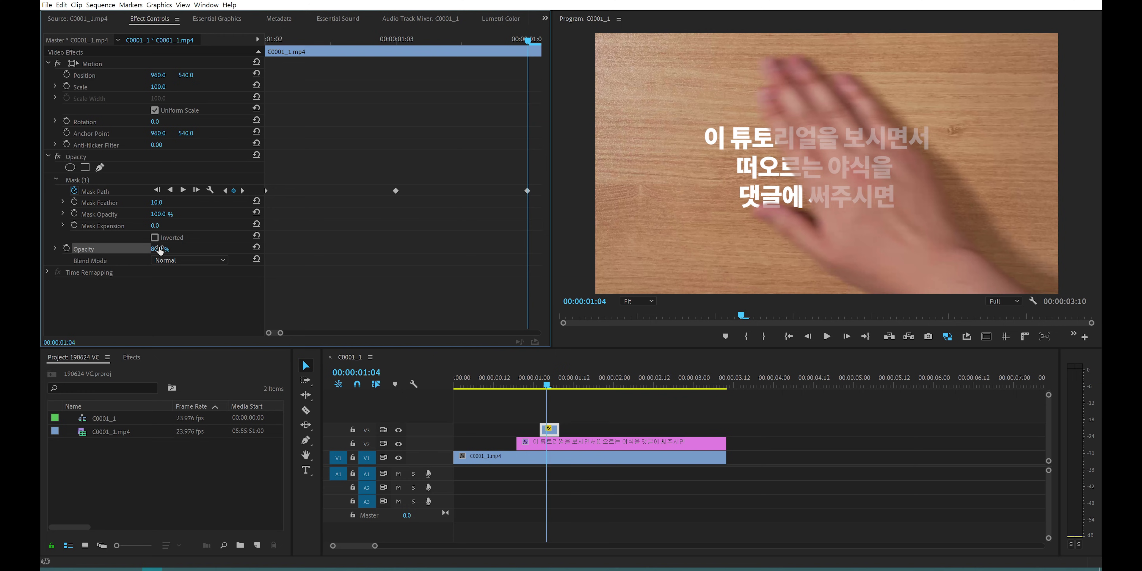
drag(160, 251, 309, 298)
drag(547, 385, 540, 383)
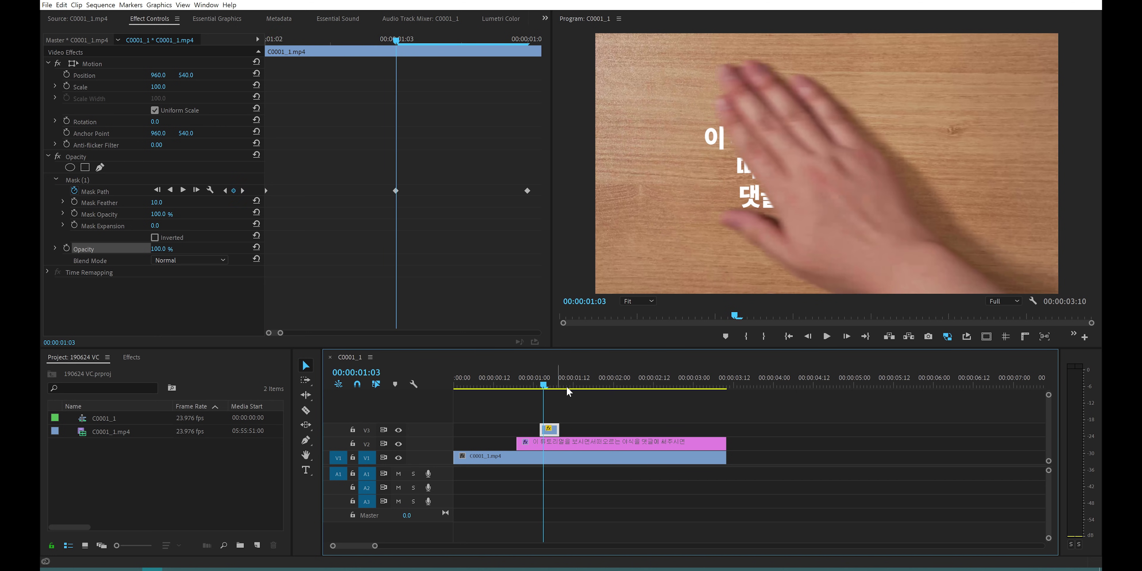
Try a Mask Feather of 210 on the V3 clip's mask, and reduce it to 33.
click(94, 205)
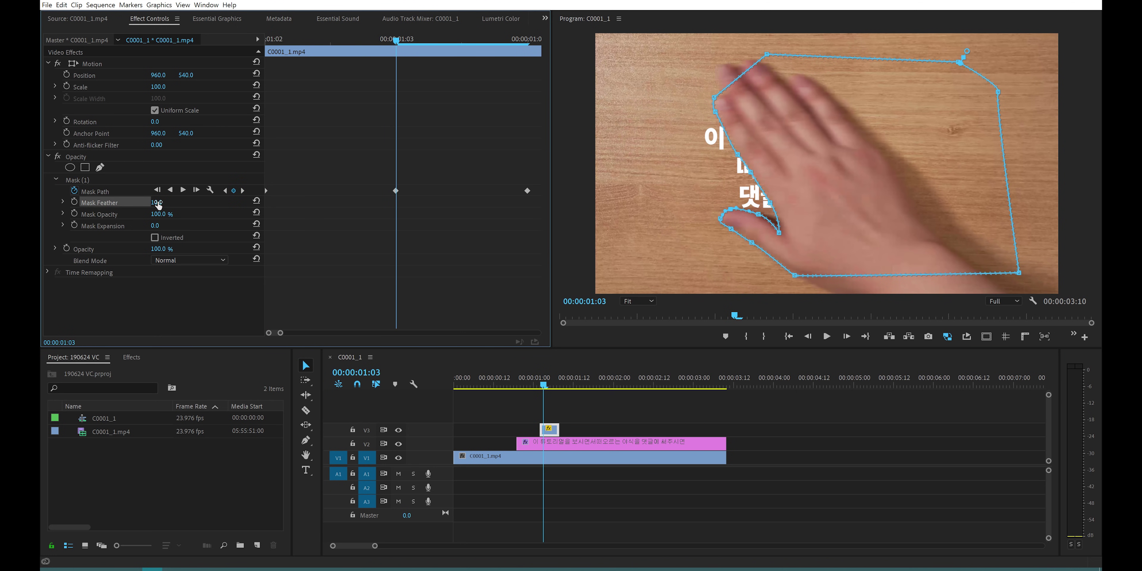
drag(158, 203, 237, 203)
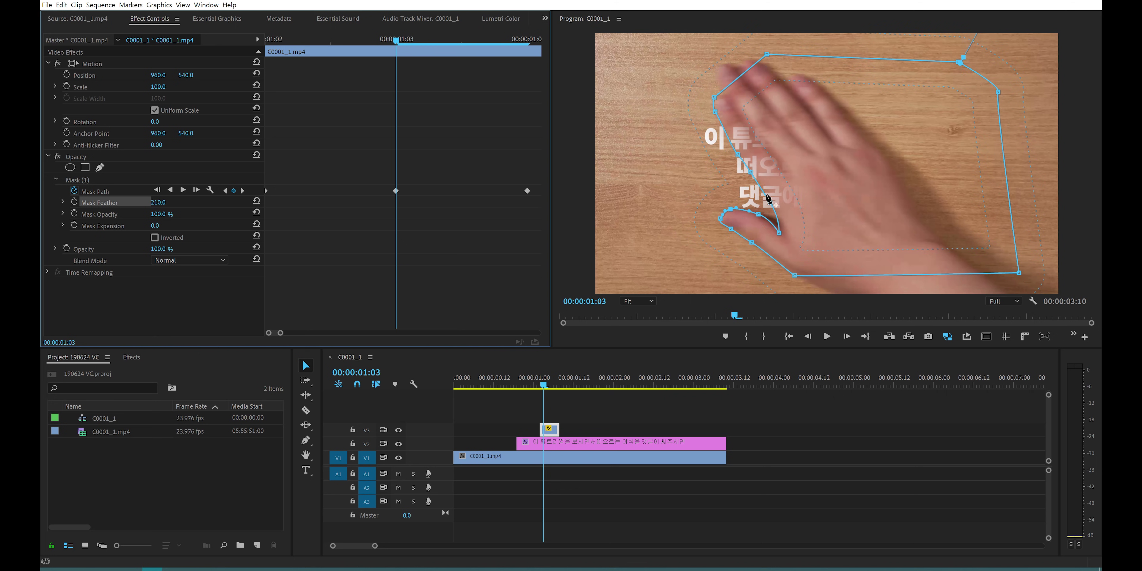
drag(159, 202, 106, 203)
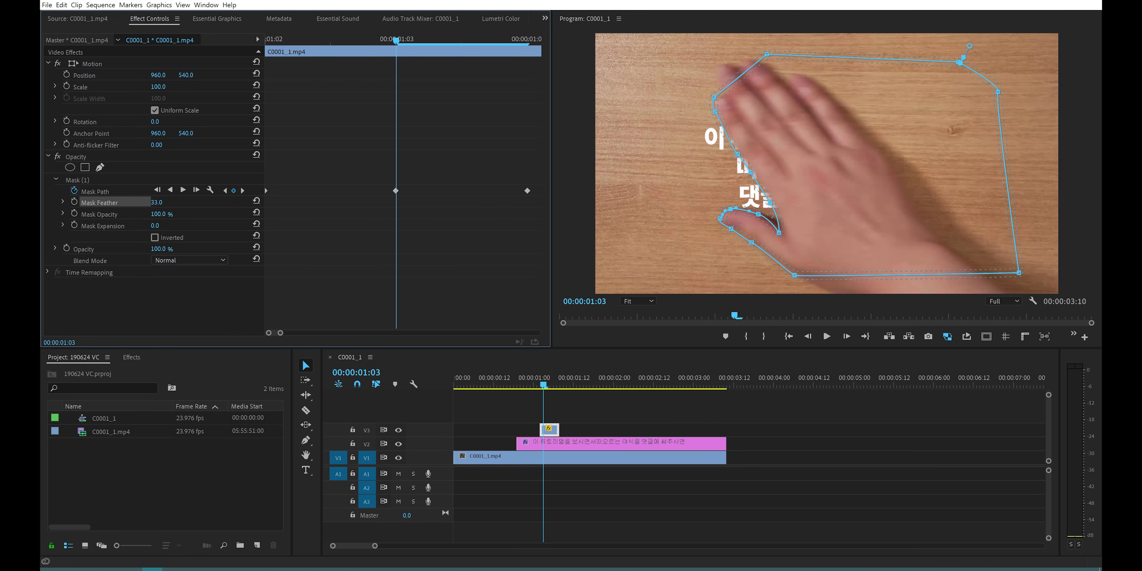
Fine-tune the Mask Feather of the V3 clip's mask to 32 and check the reveal at 00:00:01:04.
click(607, 442)
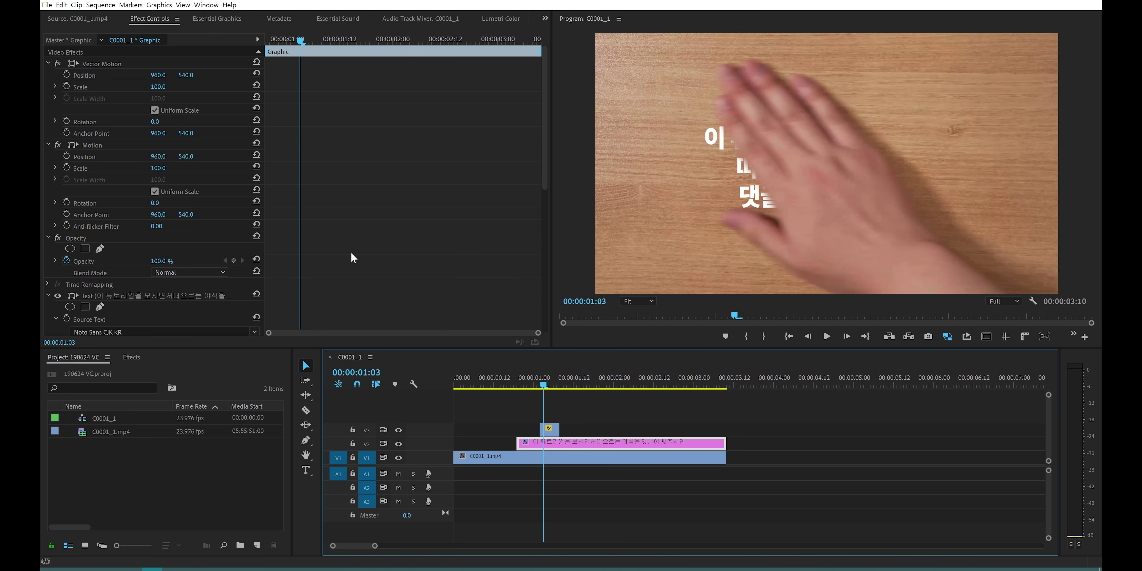
scroll(331, 257, down, 5)
click(497, 457)
mouse_move(156, 203)
mouse_down()
mouse_move(144, 202)
mouse_move(175, 203)
mouse_up()
mouse_move(542, 384)
mouse_down()
mouse_move(556, 390)
mouse_move(532, 392)
mouse_move(545, 395)
mouse_up()
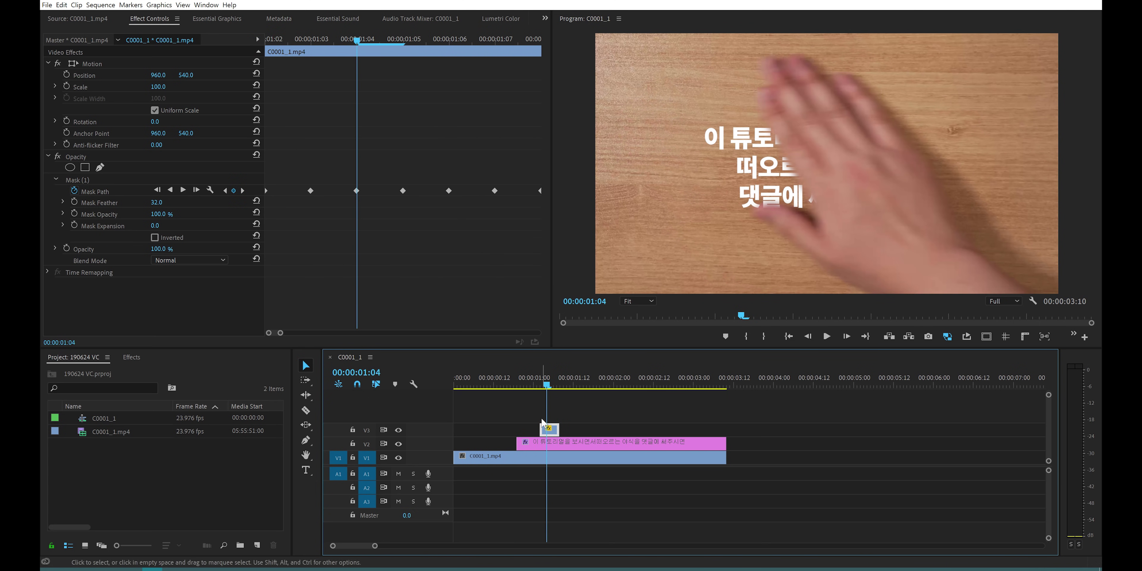
Trim the text clip on V2 to start with the V3 clip and end at 00:00:02:05.
drag(517, 443, 540, 443)
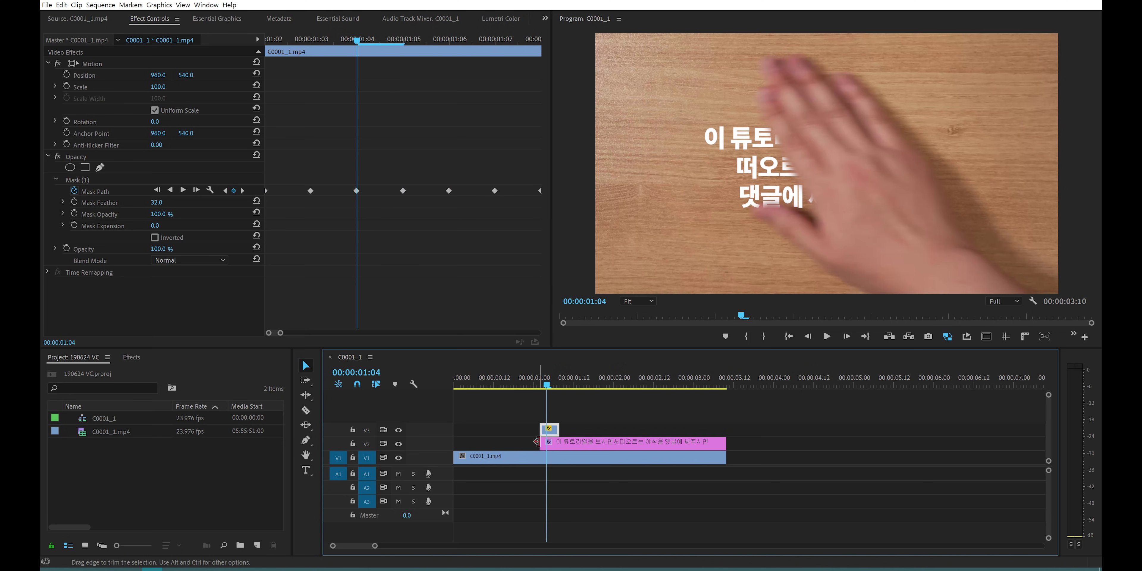
key(space)
mouse_move(626, 386)
mouse_down()
mouse_move(589, 386)
mouse_move(649, 386)
mouse_move(630, 384)
mouse_up()
drag(723, 444, 629, 443)
key(ctrl+z)
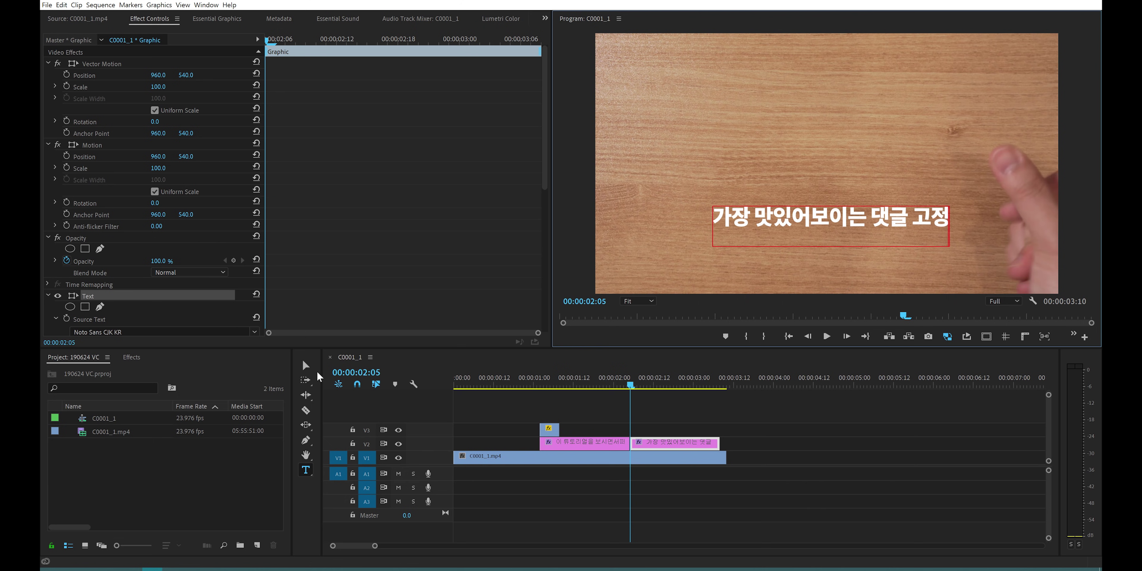
Enlarge the title "가장 맛있어보이는 댓글 고정" to a scale of 145 and place it at 960.5, 570.0.
click(306, 365)
scroll(225, 164, down, 3)
click(89, 243)
click(229, 20)
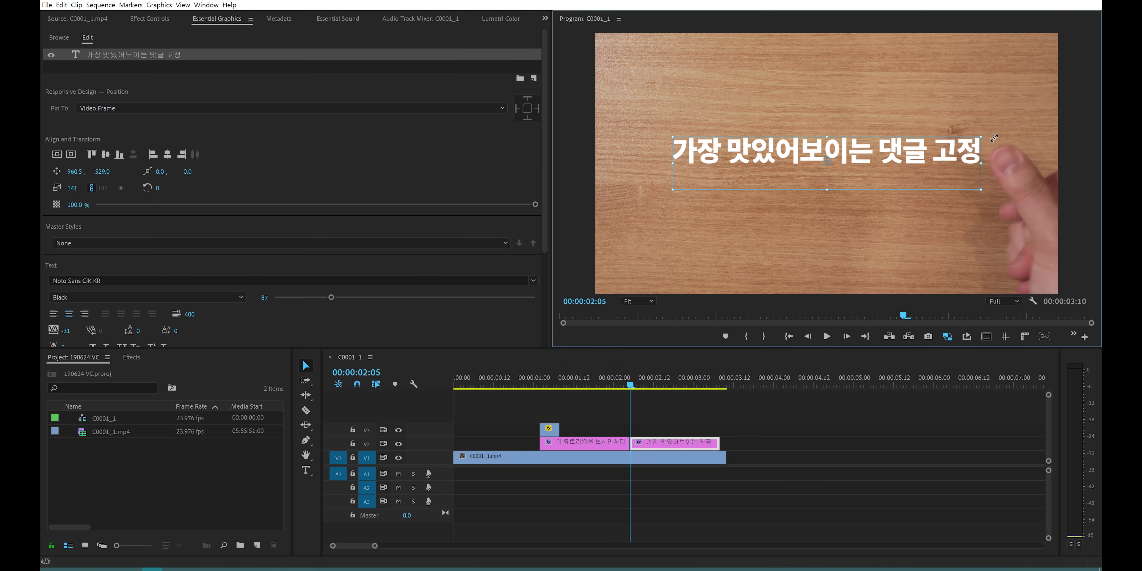
drag(982, 189, 999, 192)
drag(882, 189, 883, 199)
Extend the second title clip to the end of the V1 footage and play the sequence from the beginning.
click(673, 481)
drag(718, 447, 725, 446)
drag(634, 385, 375, 396)
key(space)
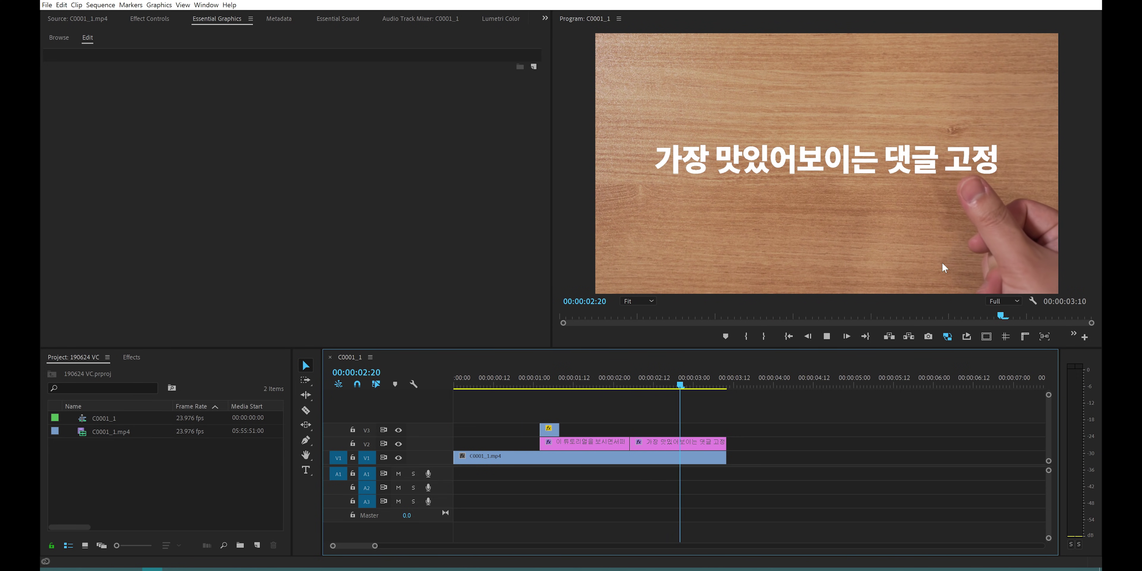
Try to find a "bm" font for the second title at 00:00:02:11.
click(669, 382)
mouse_move(668, 380)
mouse_down()
mouse_move(626, 385)
mouse_move(650, 384)
mouse_up()
click(857, 164)
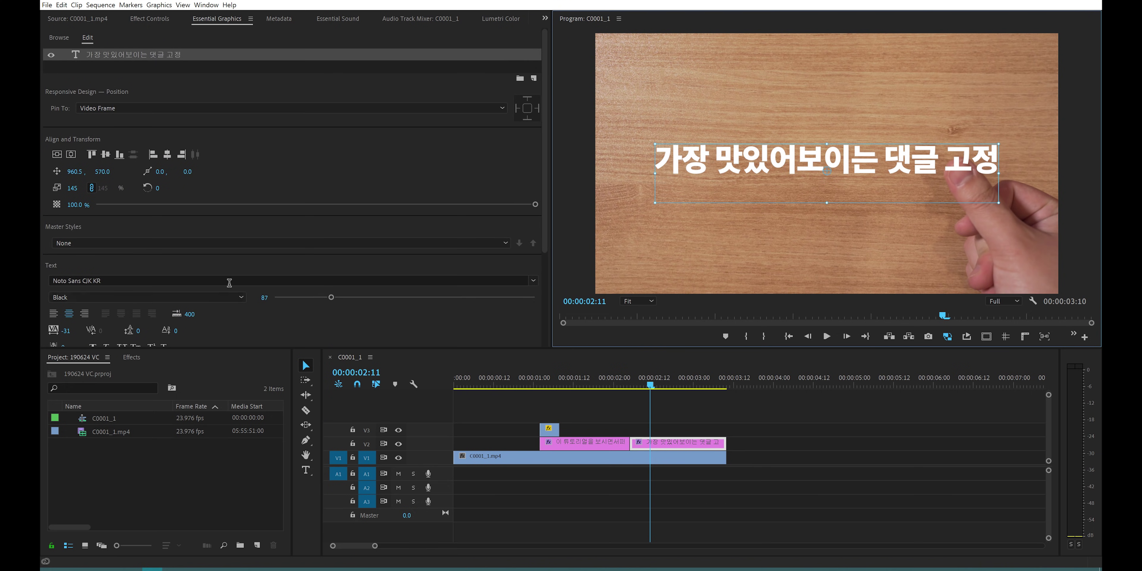
click(371, 280)
text(bm)
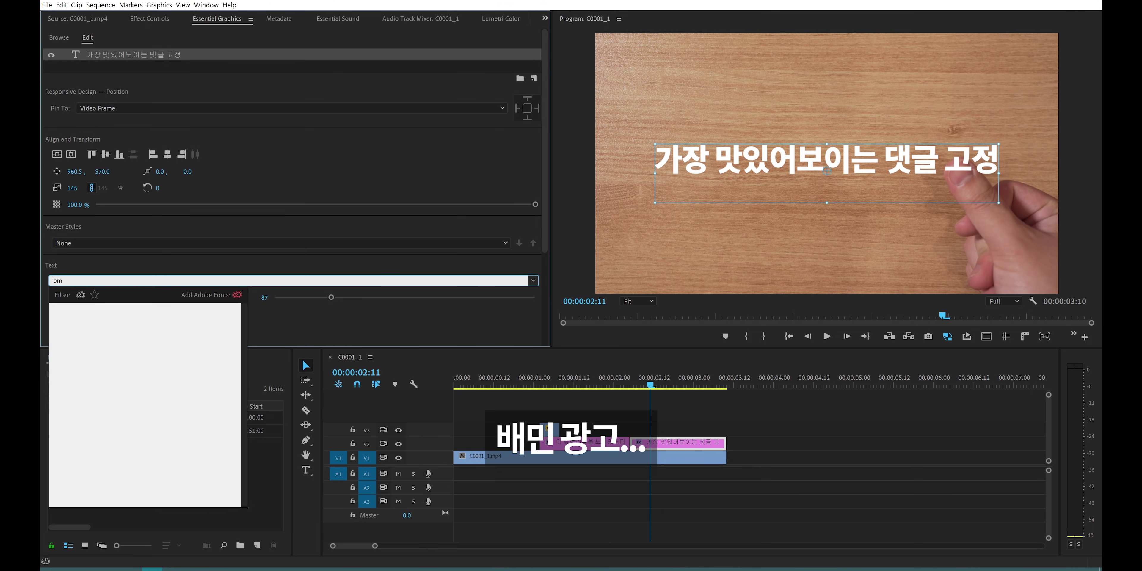
key(BackSpace)
key(BackSpace)
text(b)
click(273, 369)
click(608, 394)
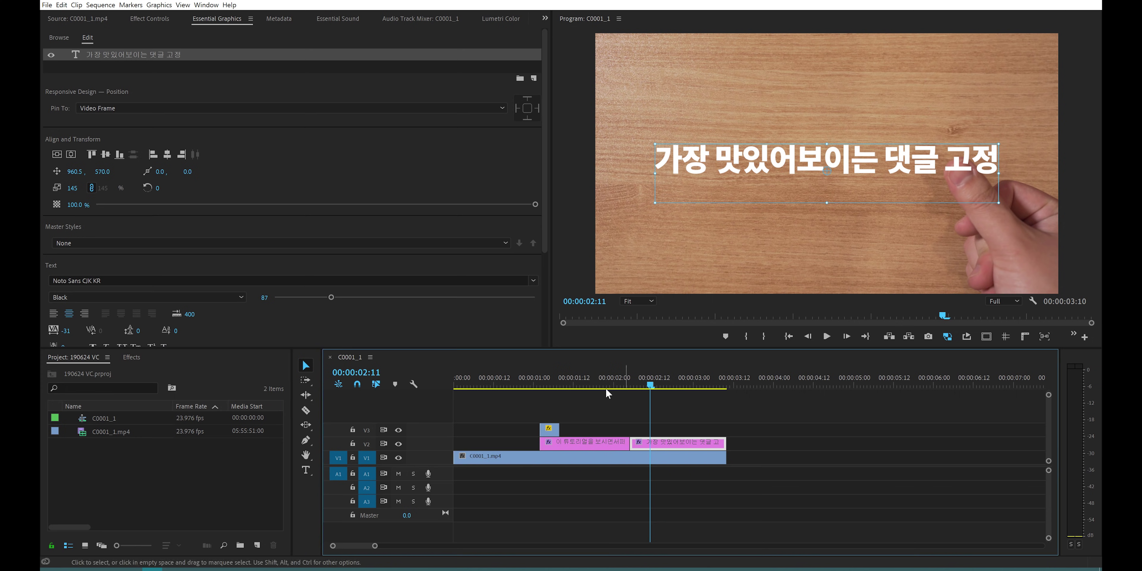
click(156, 280)
text(b)
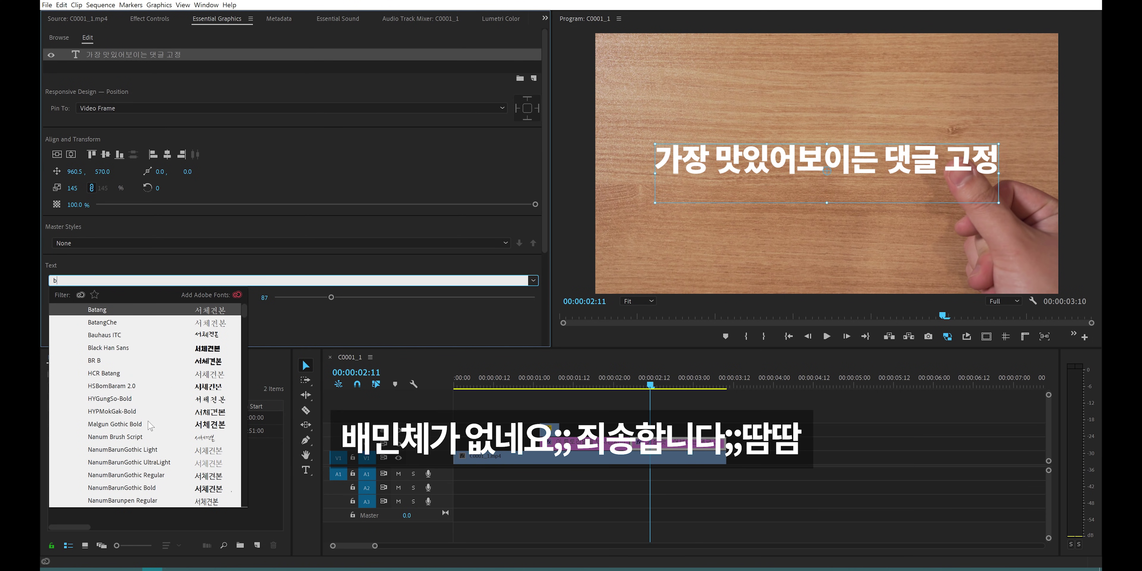
click(882, 472)
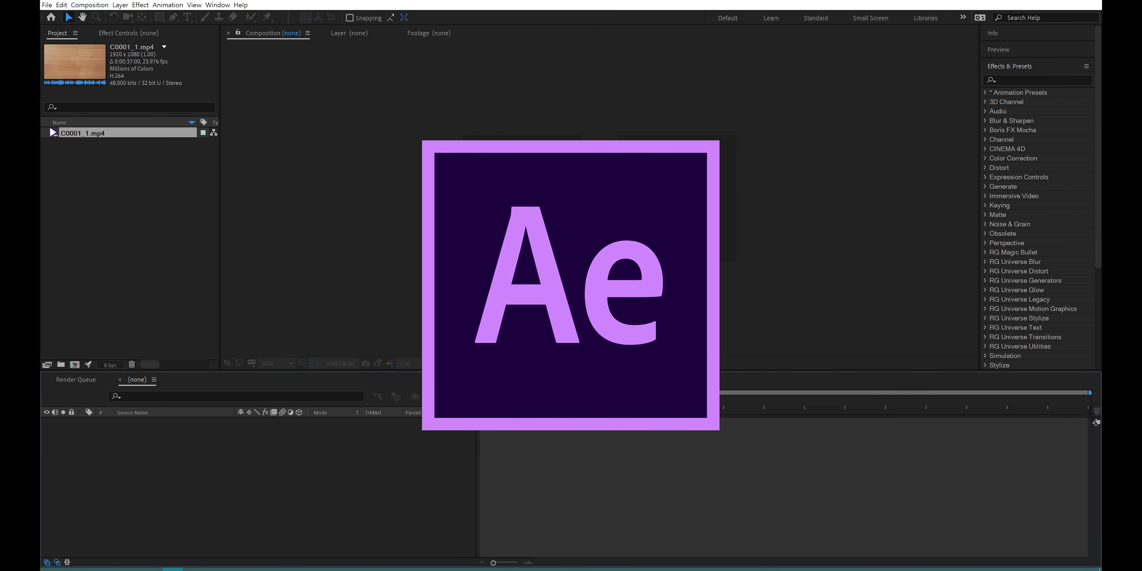
Switch to After Effects and limit the C0001_1.mp4 footage to the range from 5:56:01:22 to 5:56:04:18.
drag(177, 266, 79, 117)
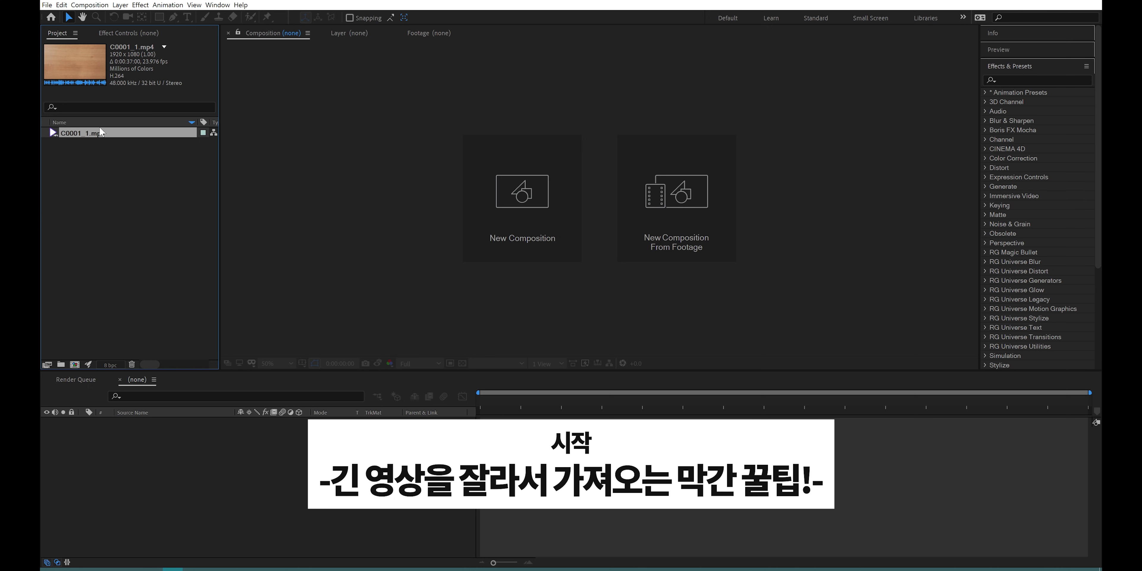
double_click(74, 136)
drag(312, 339, 503, 343)
key(alt+bracketleft)
click(582, 350)
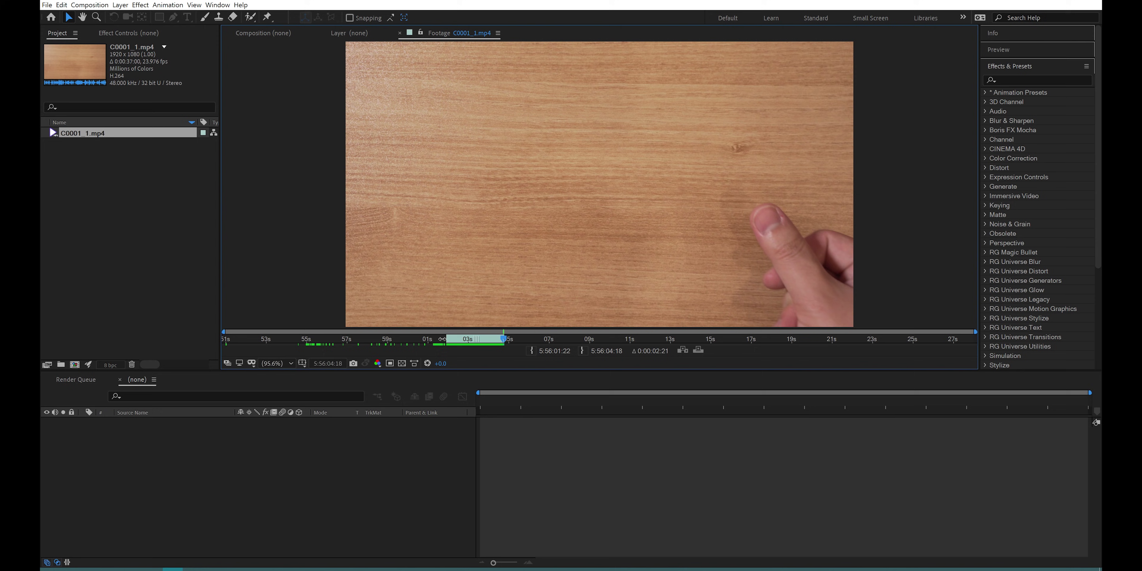
Create a composition from the trimmed C0001_1.mp4 footage, scrub through it, and undo the accidental layer shift.
drag(146, 163, 148, 452)
drag(504, 402, 376, 434)
drag(512, 423, 555, 429)
key(ctrl+z)
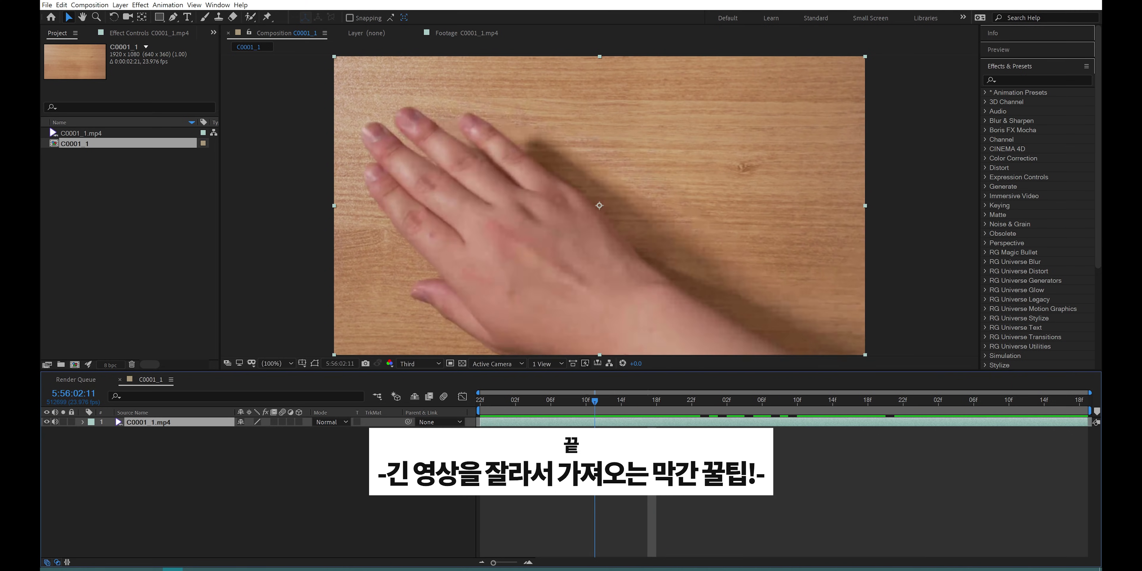
Add the text VIDEOCLASS over the footage at 5:56:03:21.
drag(703, 423, 894, 439)
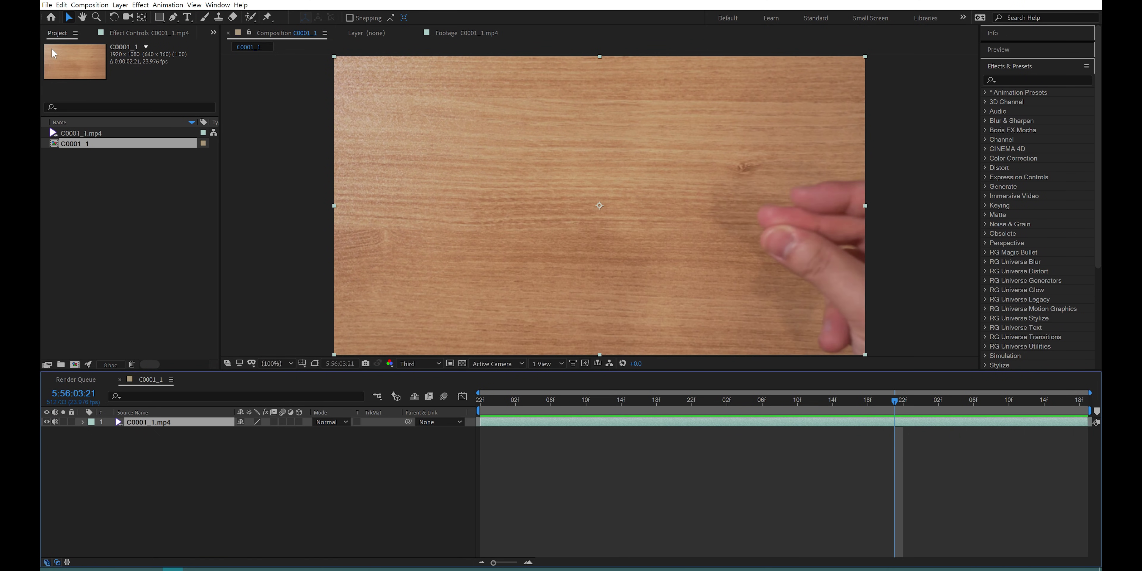
key(ctrl+alt+shift+t)
text(V)
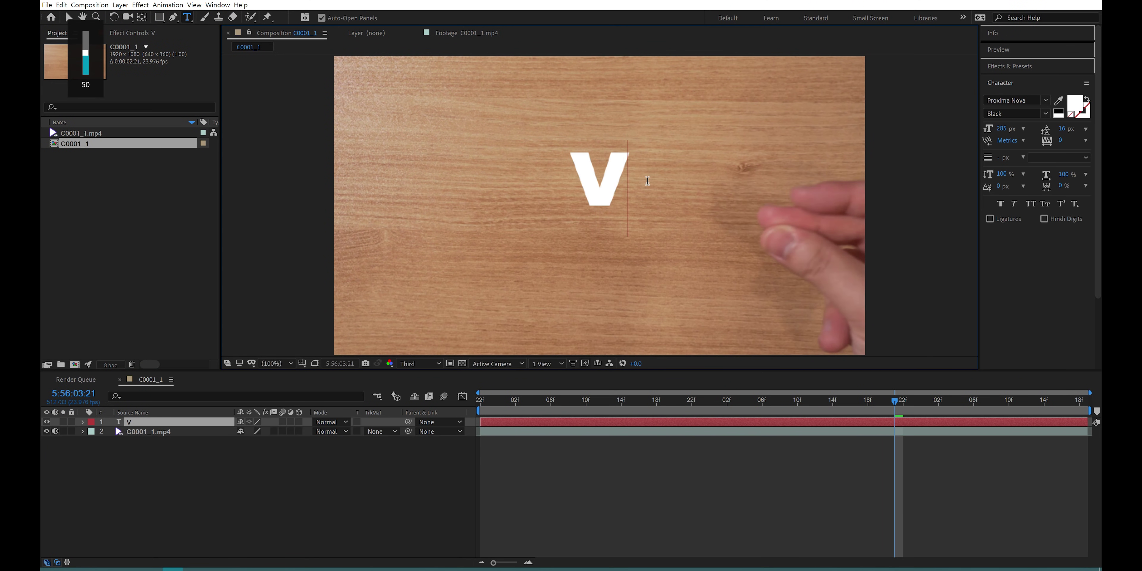
text(IDEOCLASS)
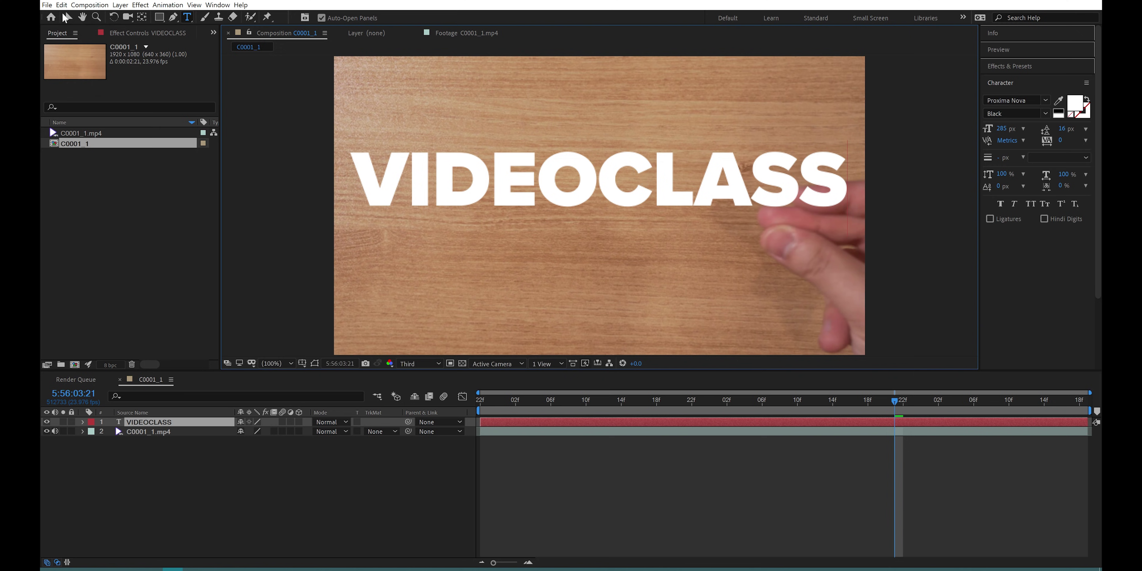
Reduce the font size of the VIDEOCLASS text and move it down to the middle of the frame.
click(66, 18)
drag(1001, 128, 954, 128)
mouse_move(626, 197)
mouse_down()
mouse_move(612, 213)
mouse_move(626, 215)
mouse_up()
click(1003, 84)
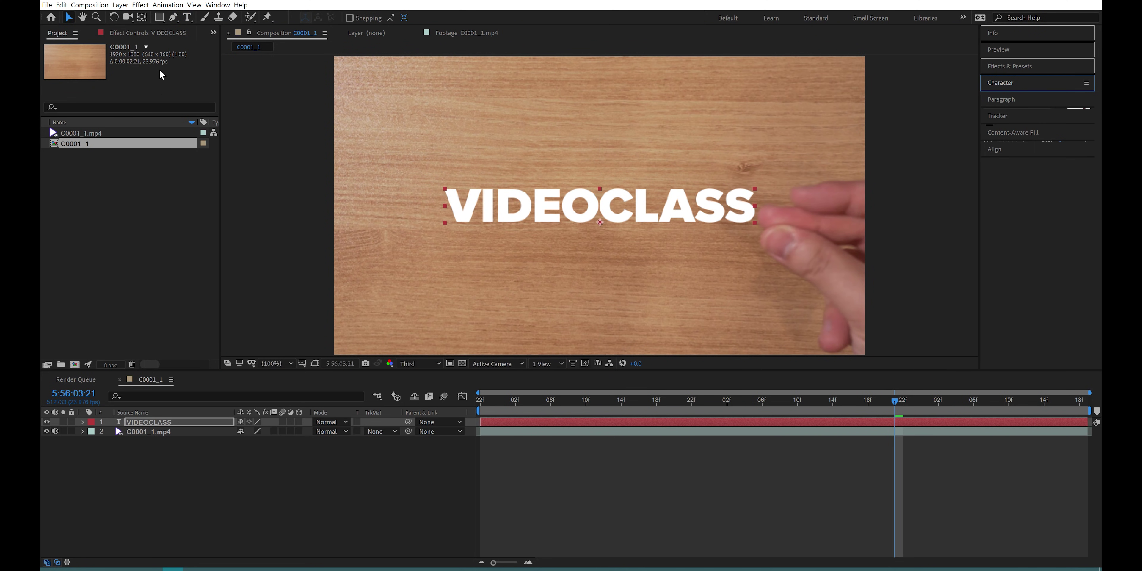
Enlarge the VIDEOCLASS text slightly around the frame's center, and try stretching it vertically over the hand.
drag(865, 397, 630, 400)
drag(600, 225, 602, 285)
drag(621, 399, 675, 399)
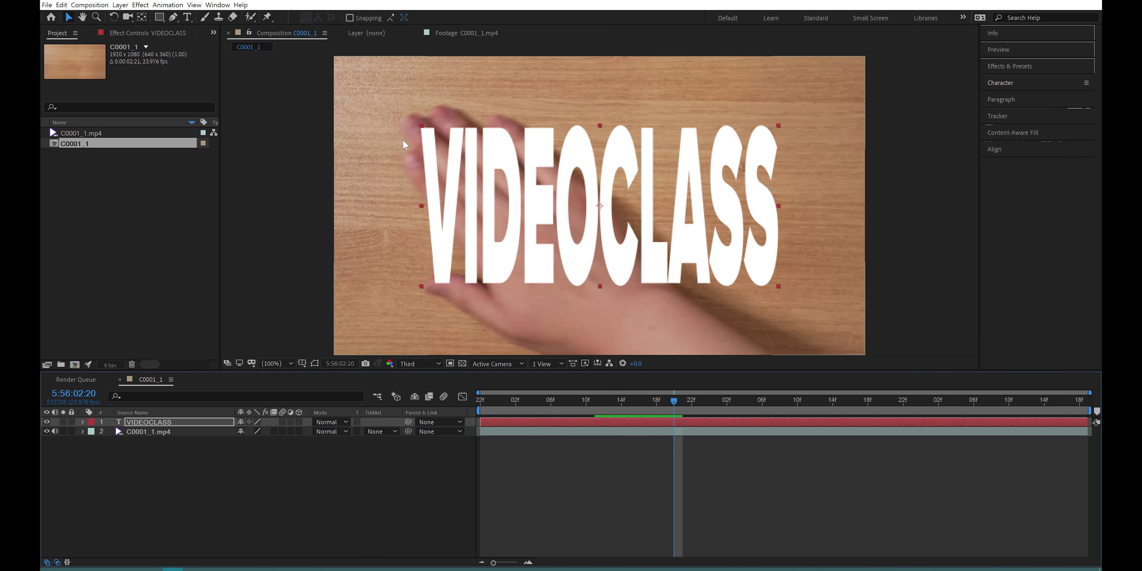
drag(668, 401, 516, 400)
Duplicate the C0001_1.mp4 layer and place the copy above the VIDEOCLASS text layer.
click(164, 431)
click(153, 430)
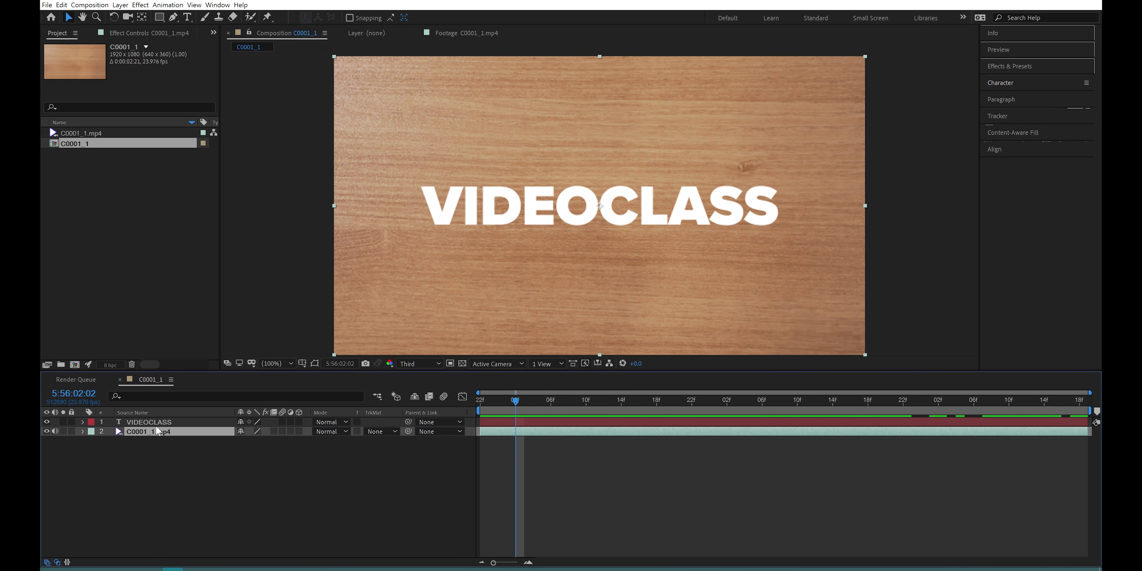
key(ctrl+d)
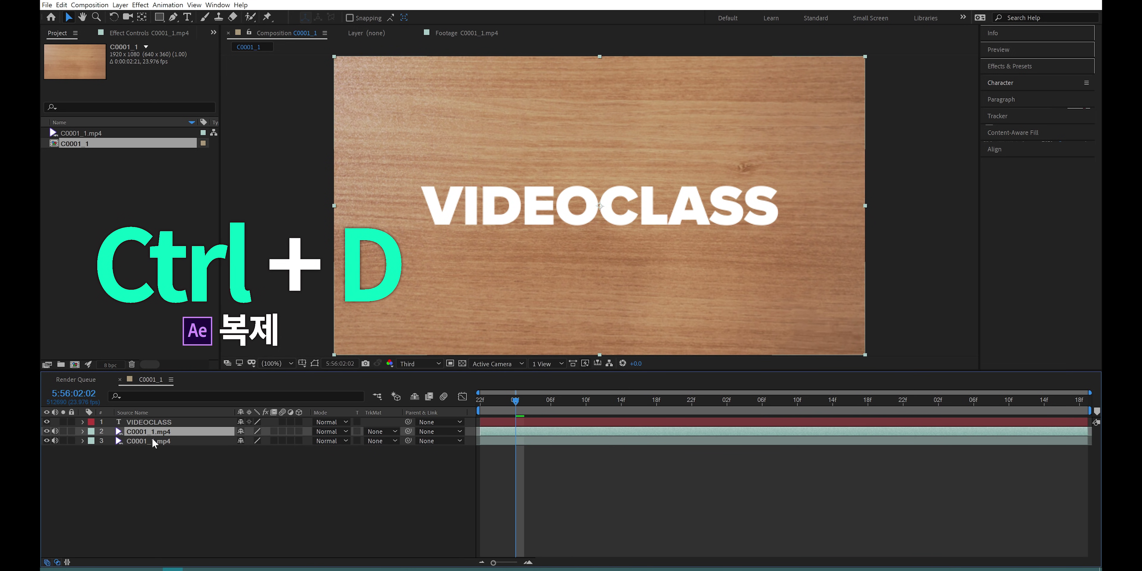
drag(144, 435, 159, 419)
Set the upper C0001_1.mp4 layer's opacity to 80% with the frame at 5:56:03:03 in view.
drag(533, 411, 736, 410)
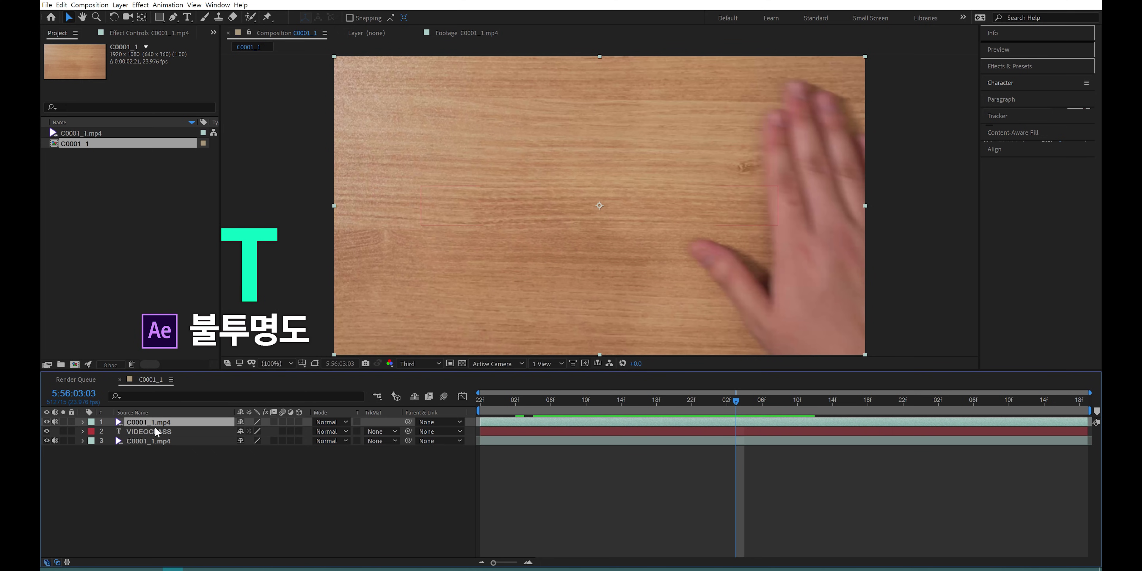
key(t)
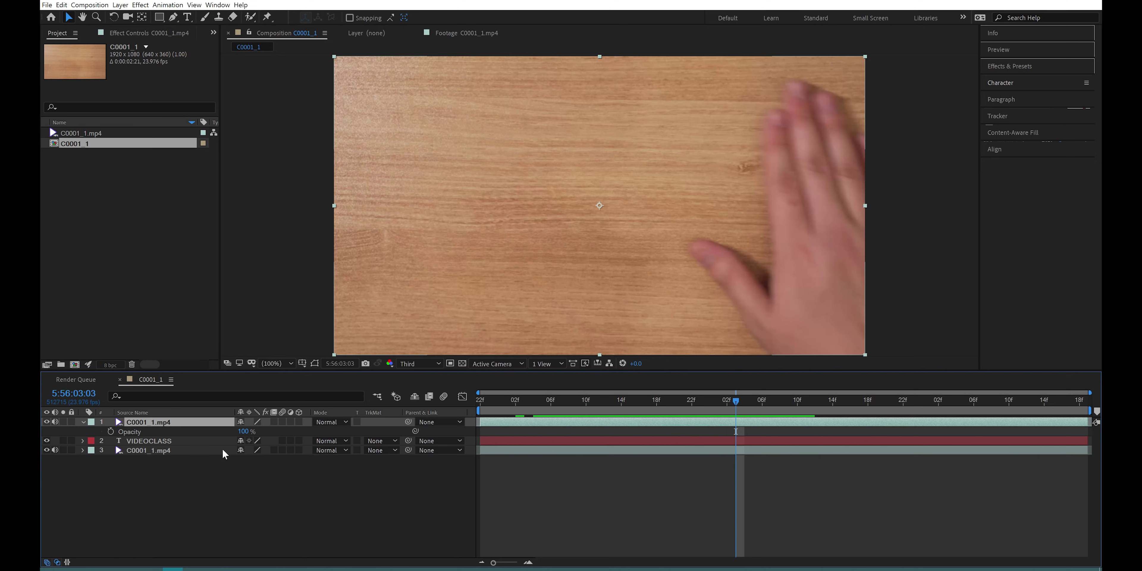
click(247, 431)
text(80)
key(Return)
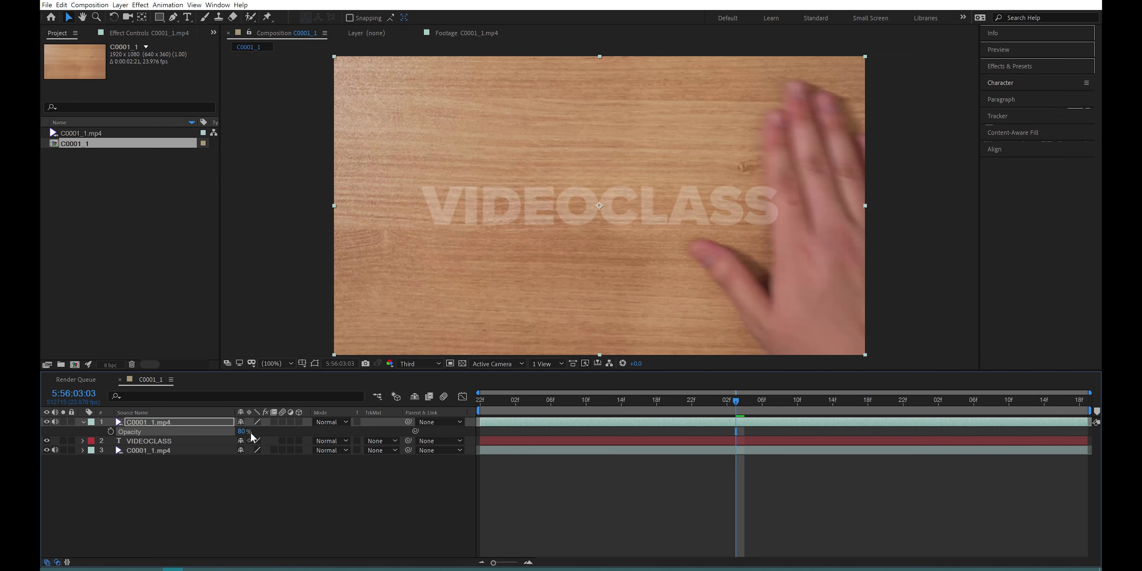
Trim the start of the upper C0001_1.mp4 layer to 5:56:02:20, where the hand reaches the first letter.
drag(737, 395, 691, 395)
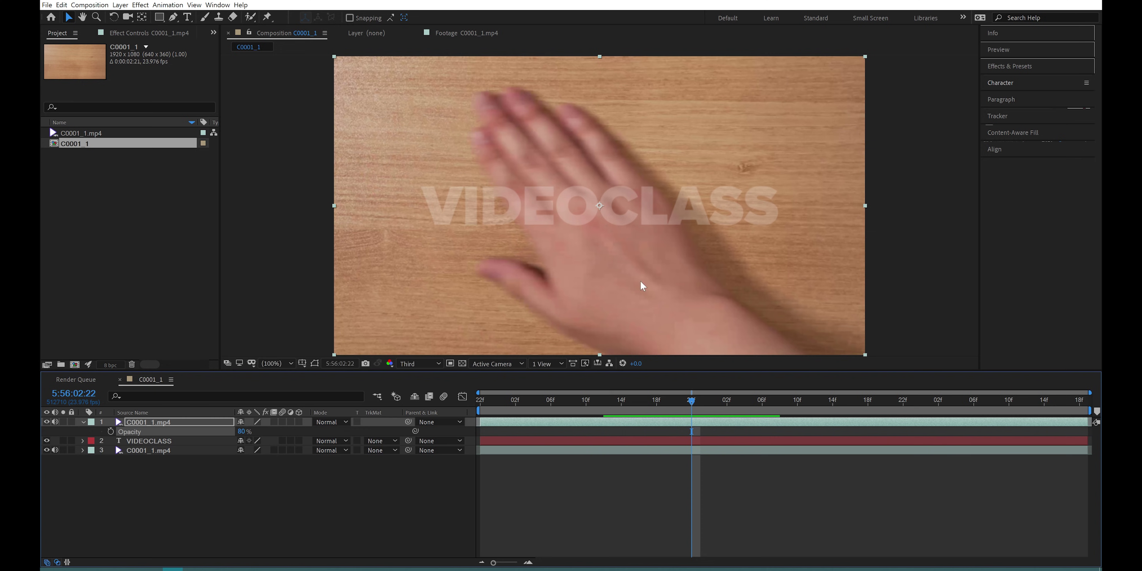
mouse_move(666, 407)
mouse_down()
mouse_move(561, 402)
mouse_move(658, 402)
mouse_move(640, 416)
mouse_move(658, 403)
mouse_move(677, 417)
mouse_up()
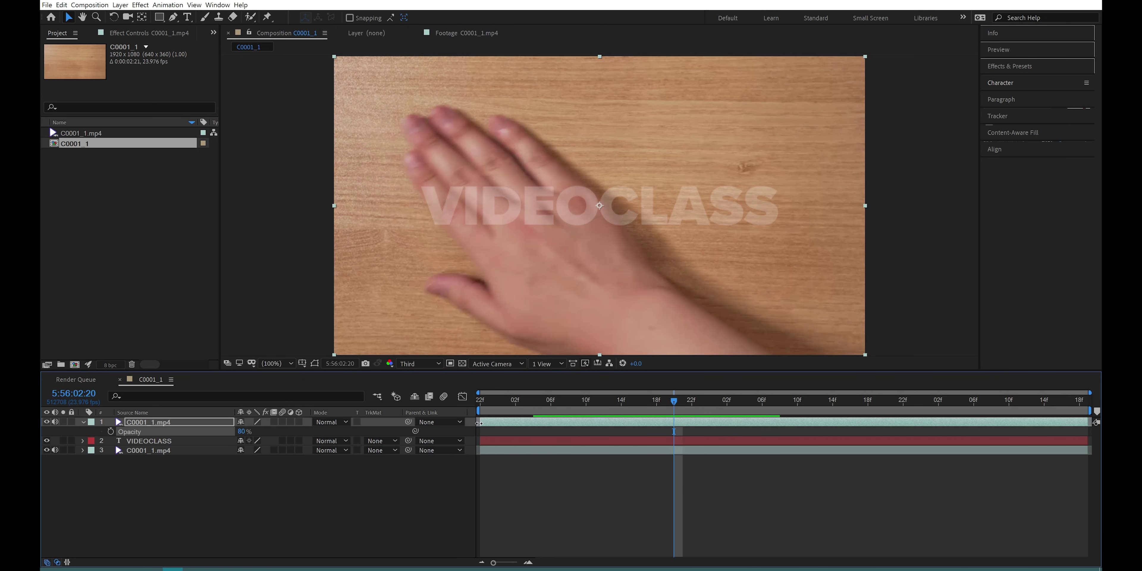
click(679, 425)
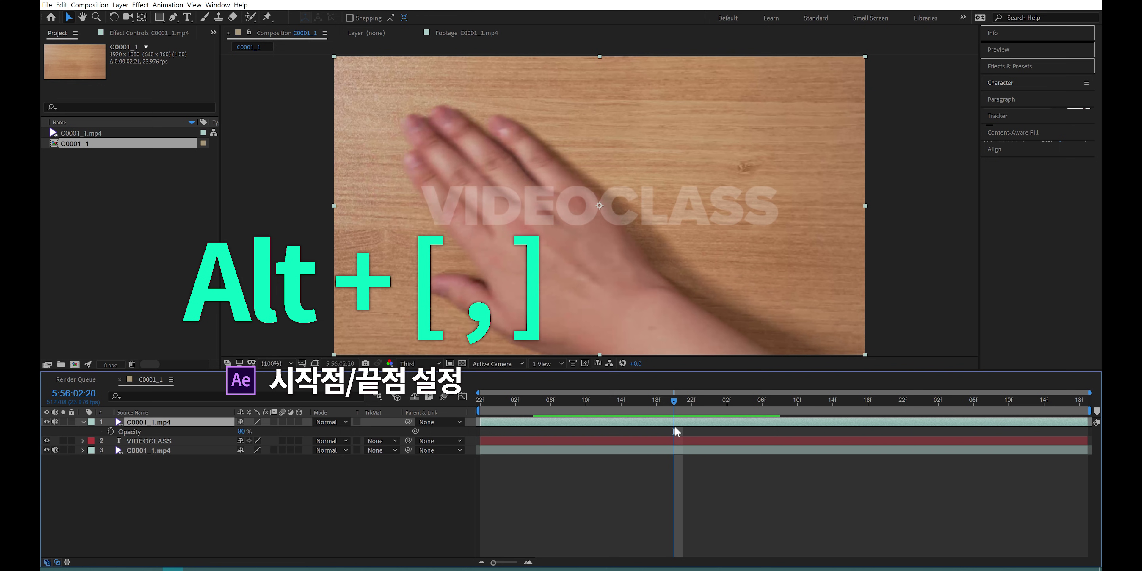
key(alt+bracketleft)
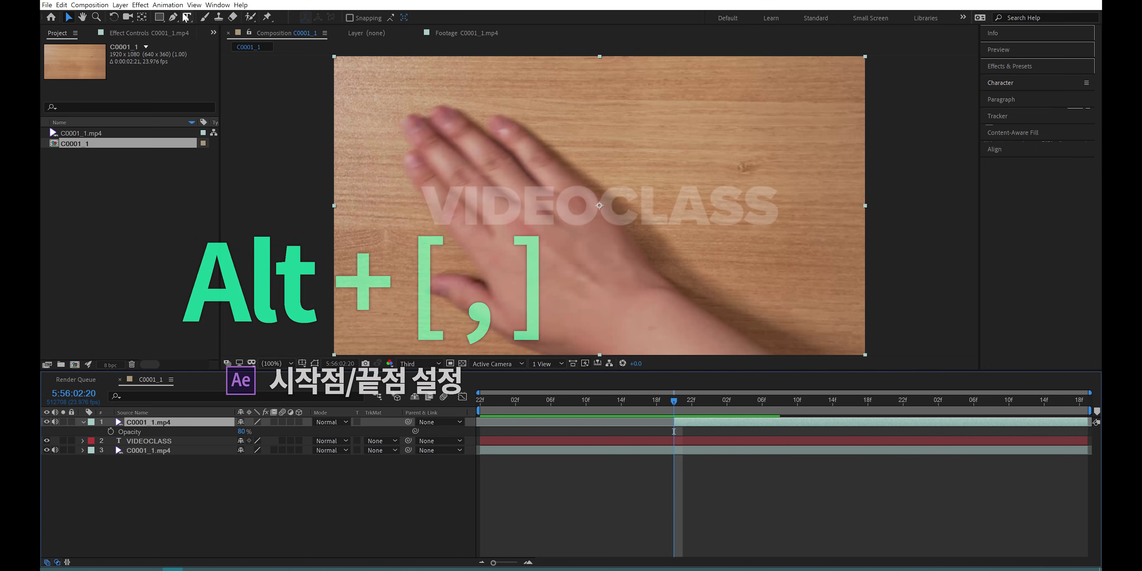
Draw a closed Pen mask on the upper C0001_1.mp4 layer along the hand's leading edge and around the remaining text.
click(173, 17)
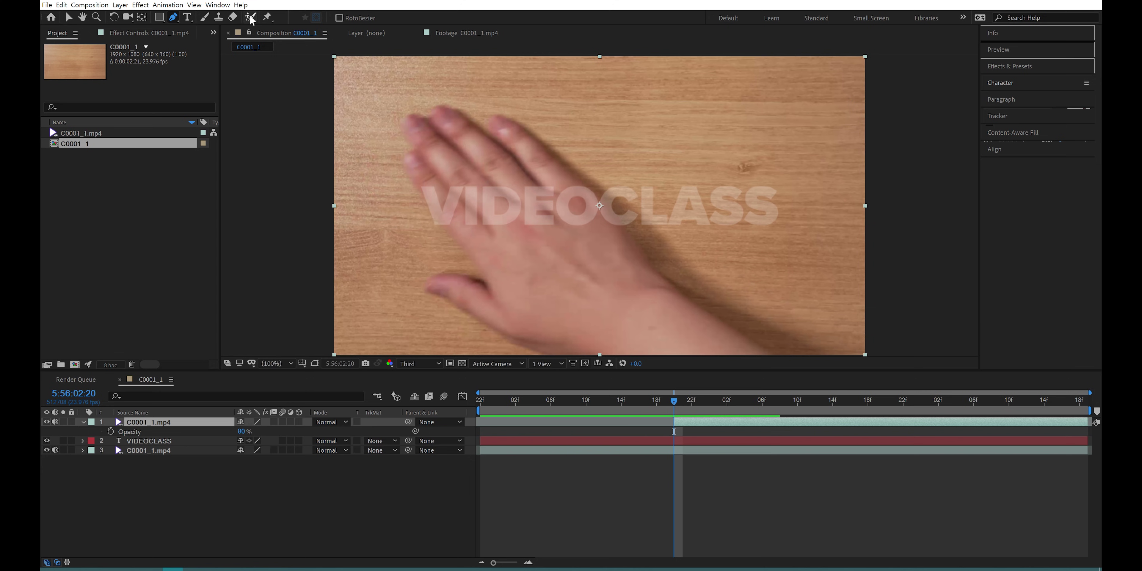
click(736, 400)
key(space)
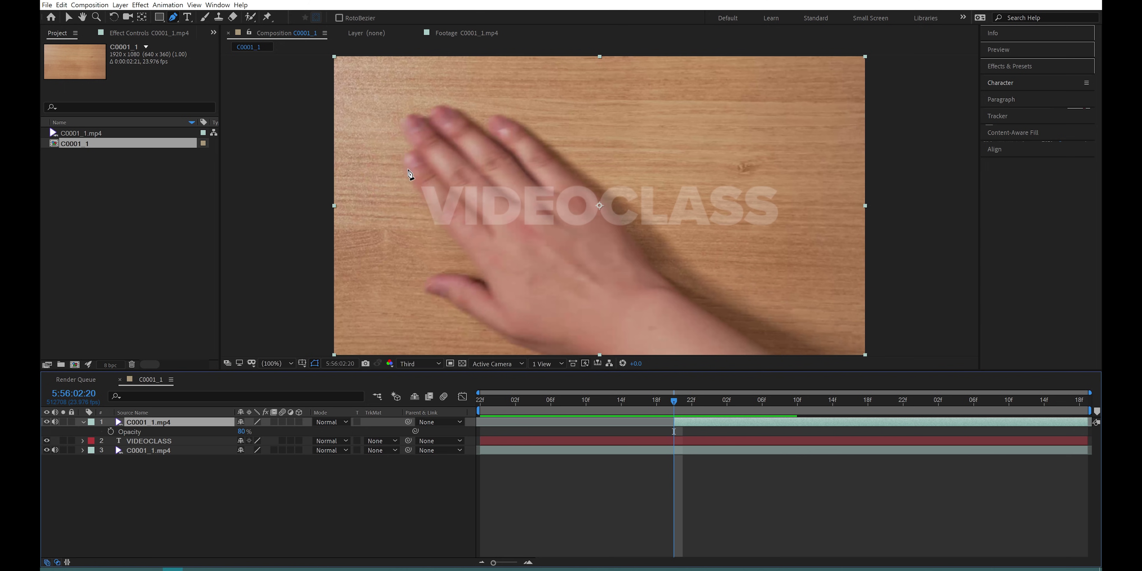
click(404, 164)
click(432, 214)
click(467, 257)
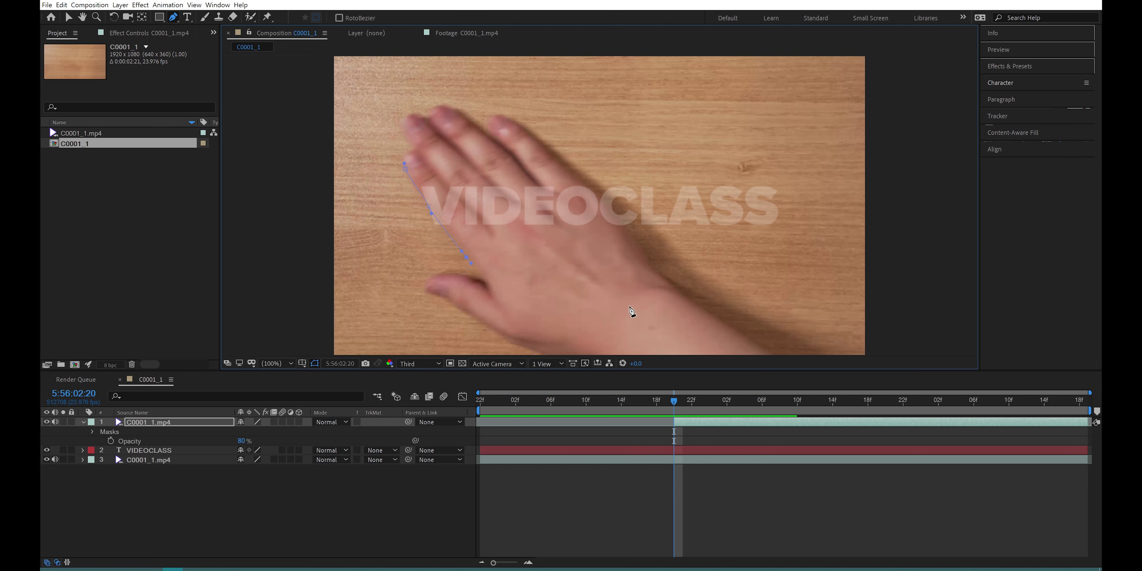
click(891, 142)
click(816, 91)
click(615, 87)
click(497, 90)
click(404, 166)
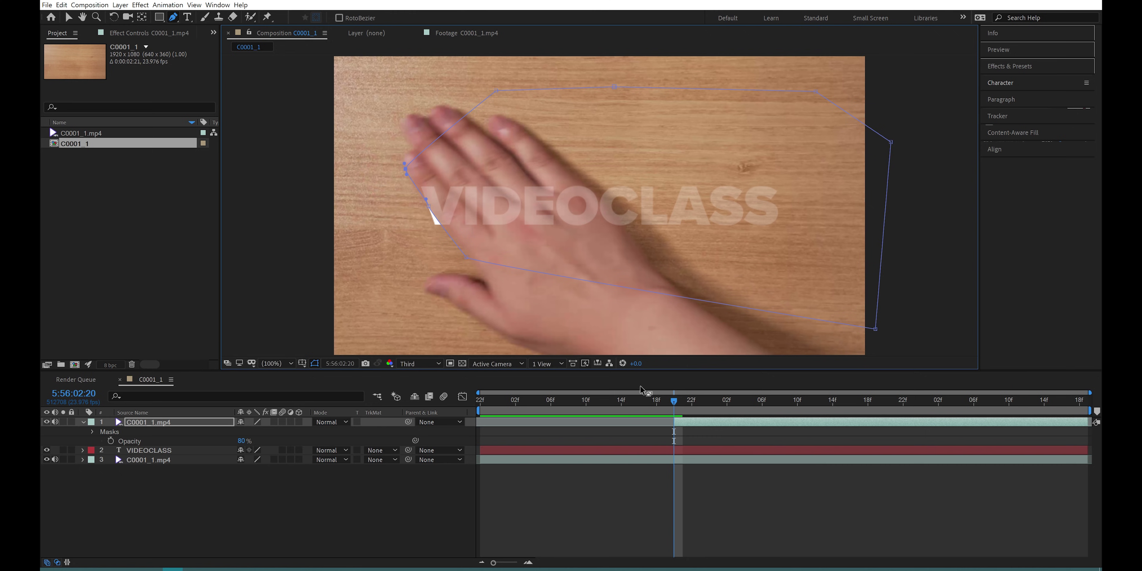
Start keyframing the Mask Path of Mask 1 on the upper C0001_1.mp4 layer at 5:56:02:20.
mouse_move(680, 410)
mouse_down()
mouse_move(803, 410)
mouse_move(663, 429)
mouse_move(675, 426)
mouse_up()
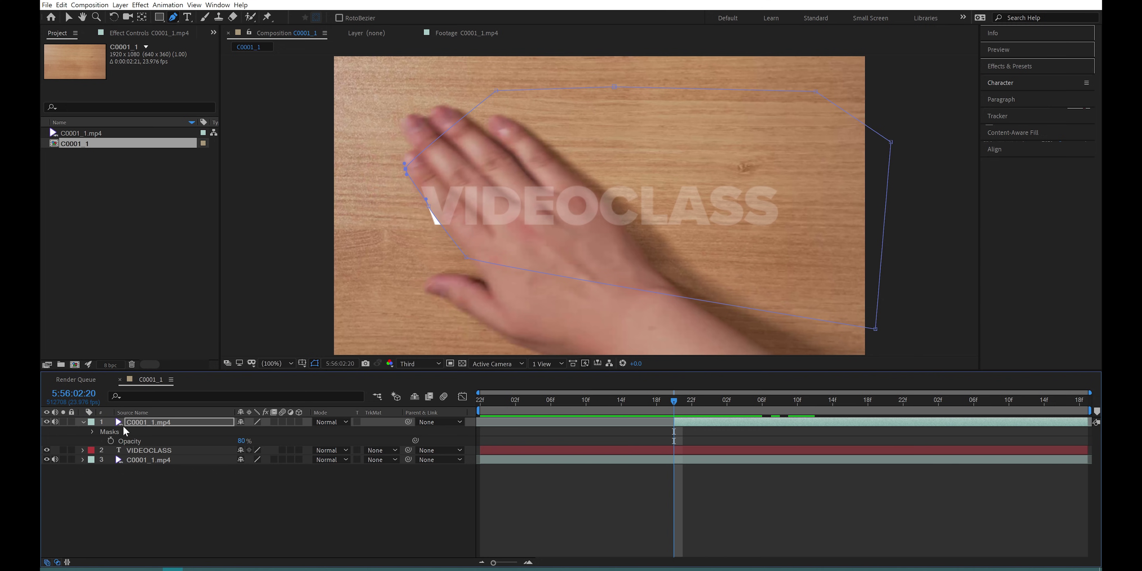
click(83, 421)
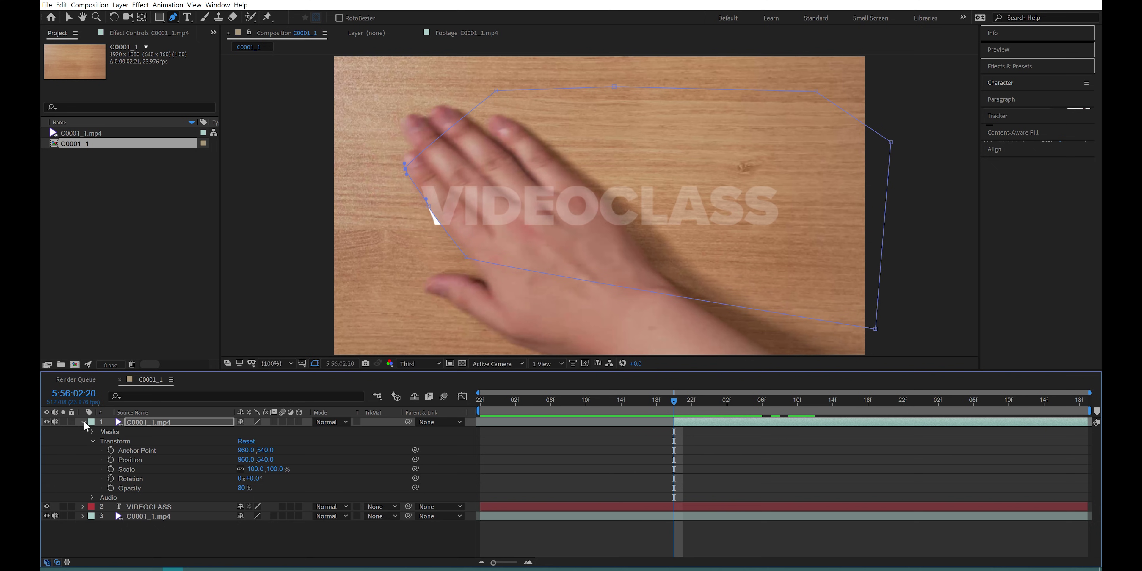
click(93, 432)
click(102, 441)
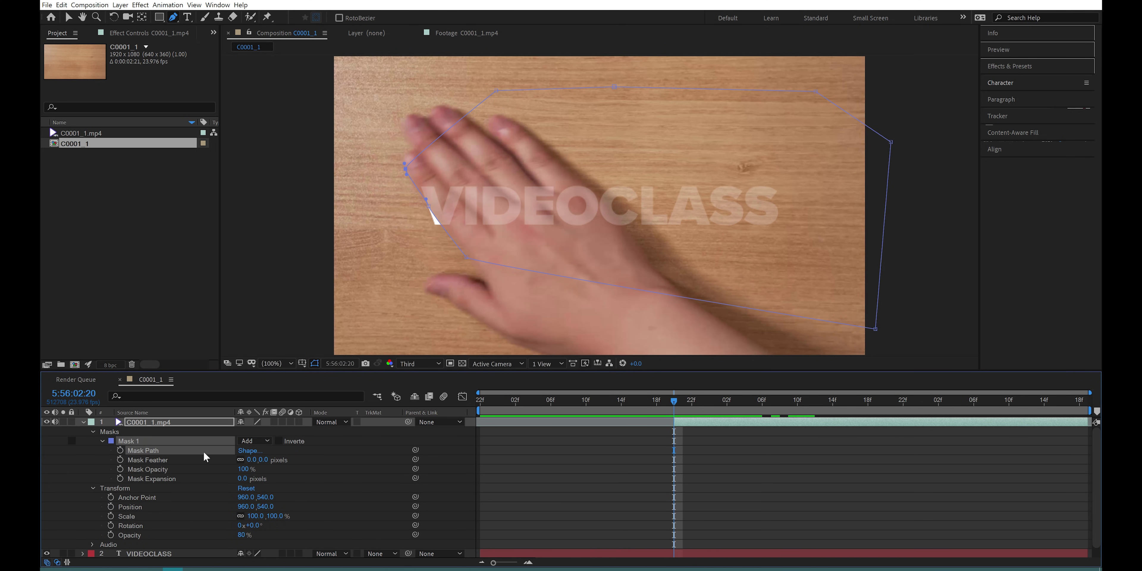
key(m)
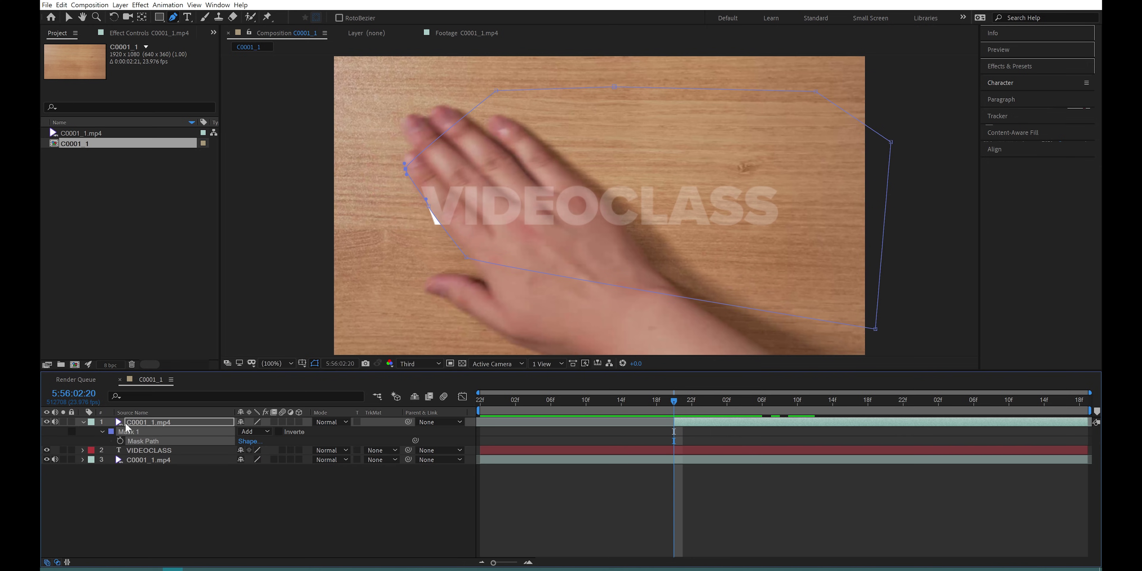
click(119, 441)
key(ctrl+Right)
key(ctrl+Left)
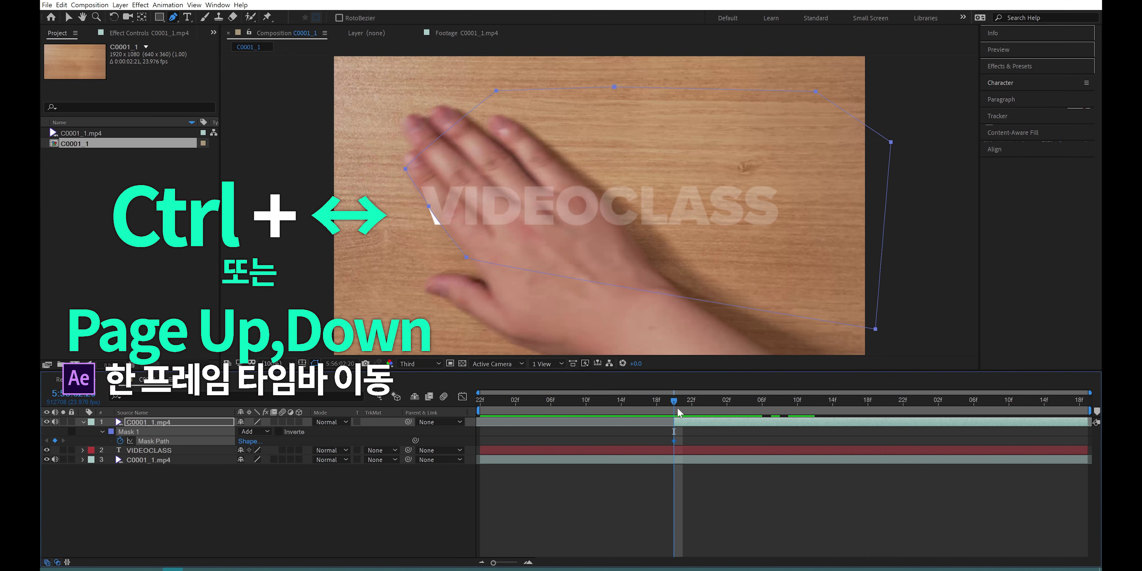
At 5:56:02:21, move the mask's three leading-edge points individually onto the hand's edge, uncovering the letter V.
key(Page_Down)
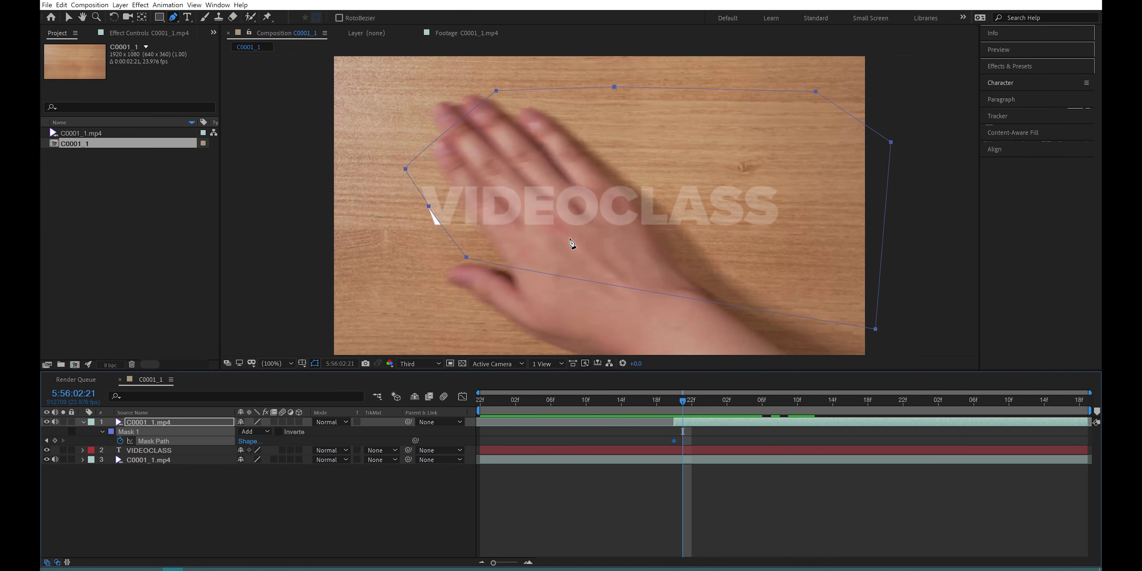
click(69, 17)
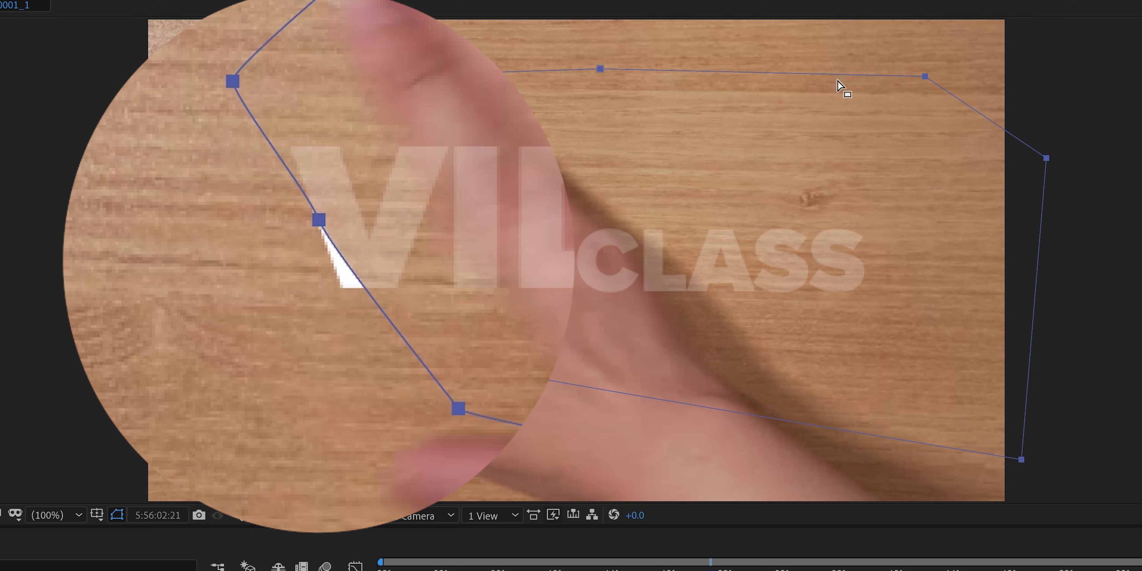
drag(304, 263, 353, 262)
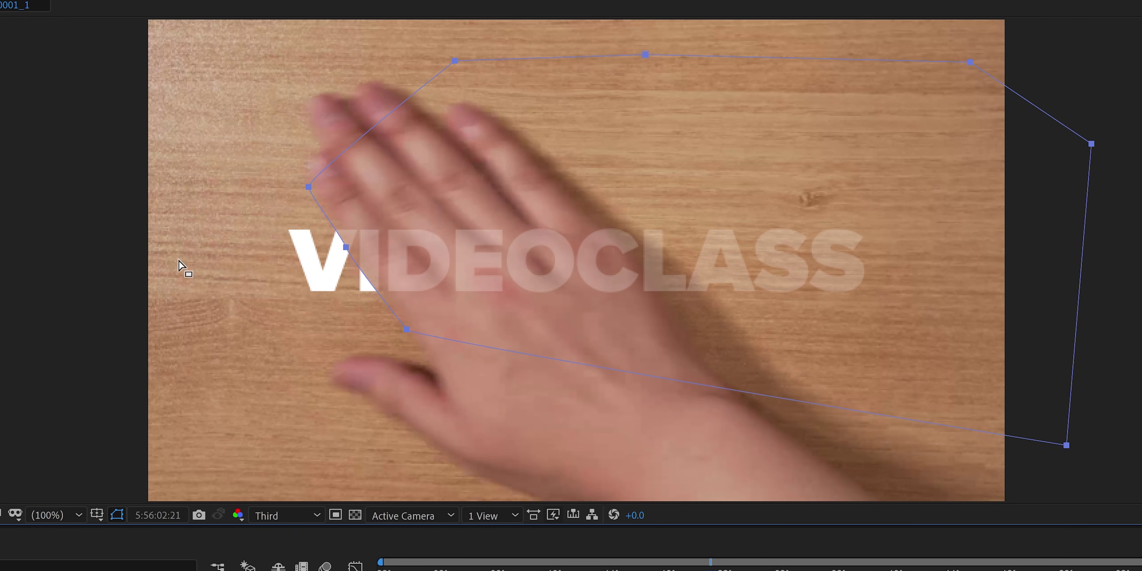
key(ctrl+z)
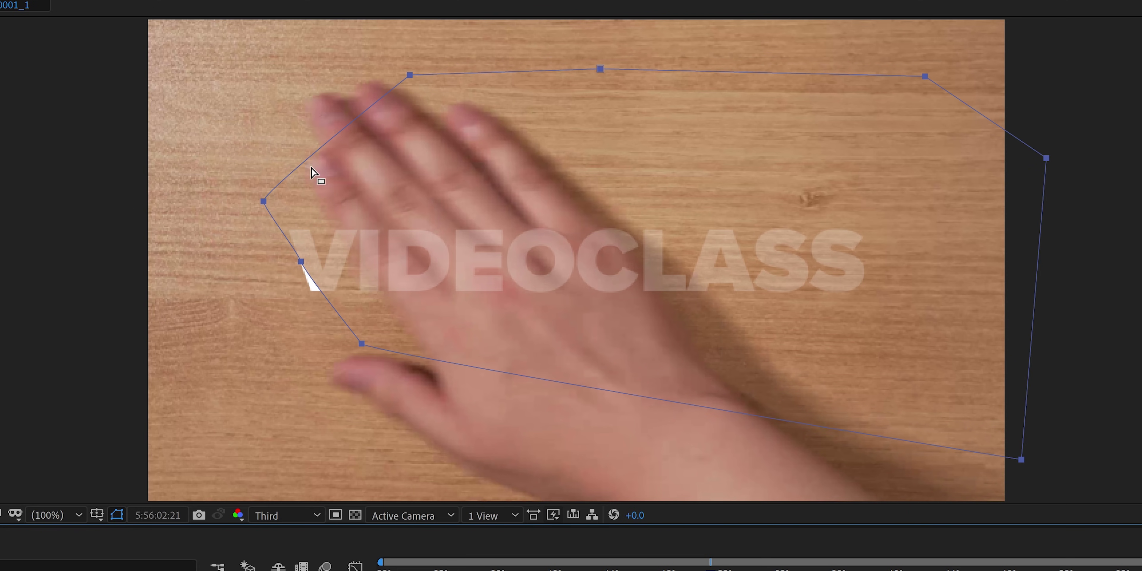
click(31, 285)
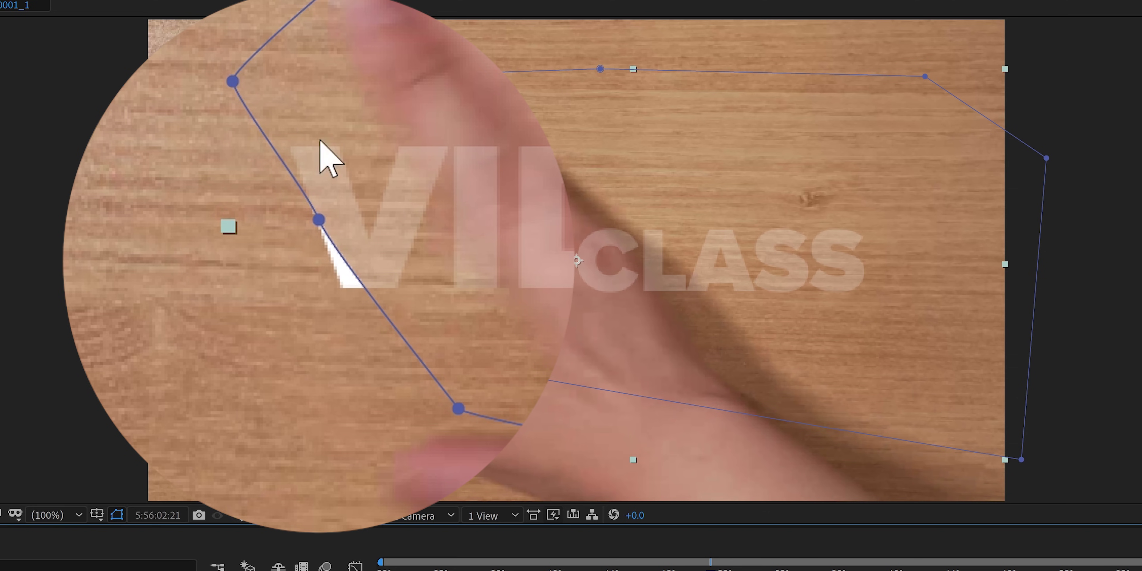
drag(233, 83, 330, 7)
drag(301, 261, 330, 244)
drag(358, 341, 412, 336)
drag(473, 167, 296, 412)
mouse_move(335, 249)
mouse_down()
mouse_move(273, 289)
mouse_move(346, 234)
mouse_move(333, 252)
mouse_up()
drag(523, 125, 290, 412)
drag(191, 324, 354, 324)
key(ctrl+z)
click(442, 292)
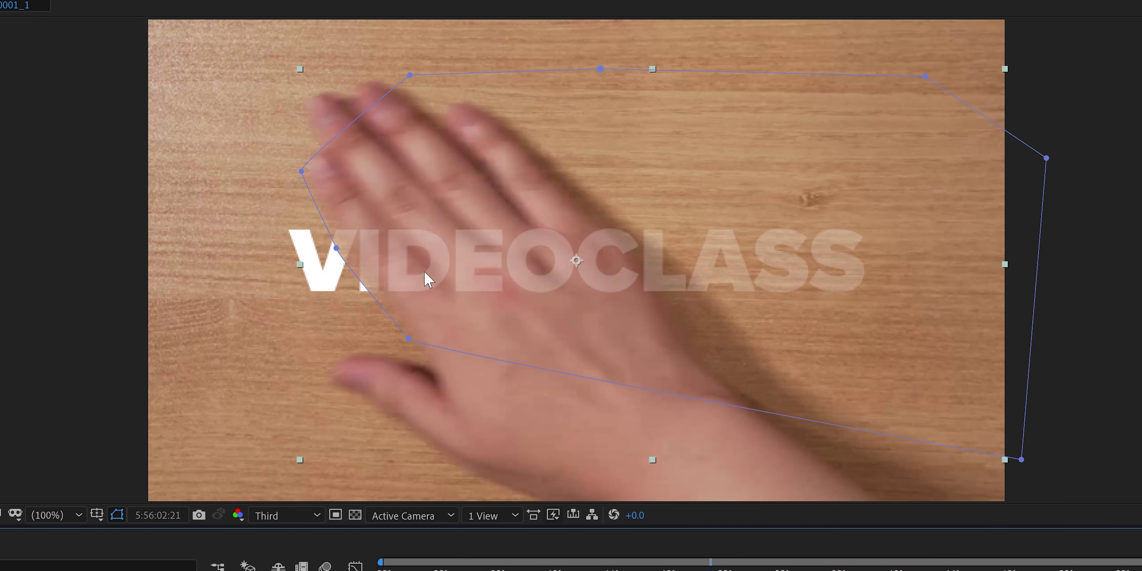
Fine-tune the leading-edge mask points along the hand's edge at 5:56:02:21.
click(335, 248)
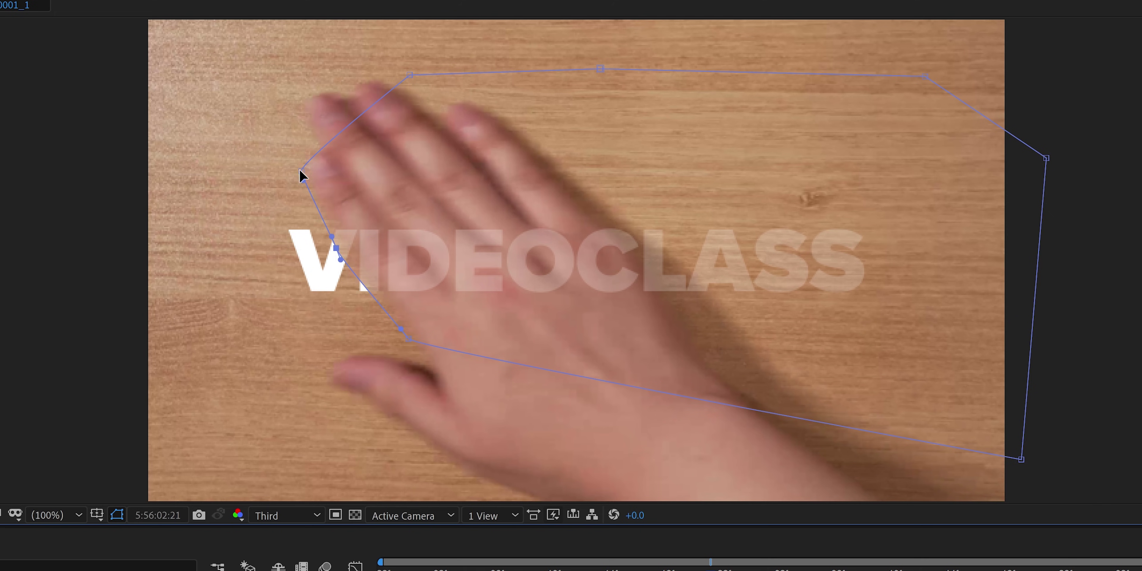
mouse_move(407, 340)
mouse_down()
mouse_move(441, 361)
mouse_move(426, 332)
mouse_move(421, 344)
mouse_up()
drag(317, 176, 304, 176)
drag(428, 342, 421, 342)
Continue the Mask Path animation frame by frame from 5:56:02:22 to 5:56:03:00, following the hand's edge.
key(ctrl+Right)
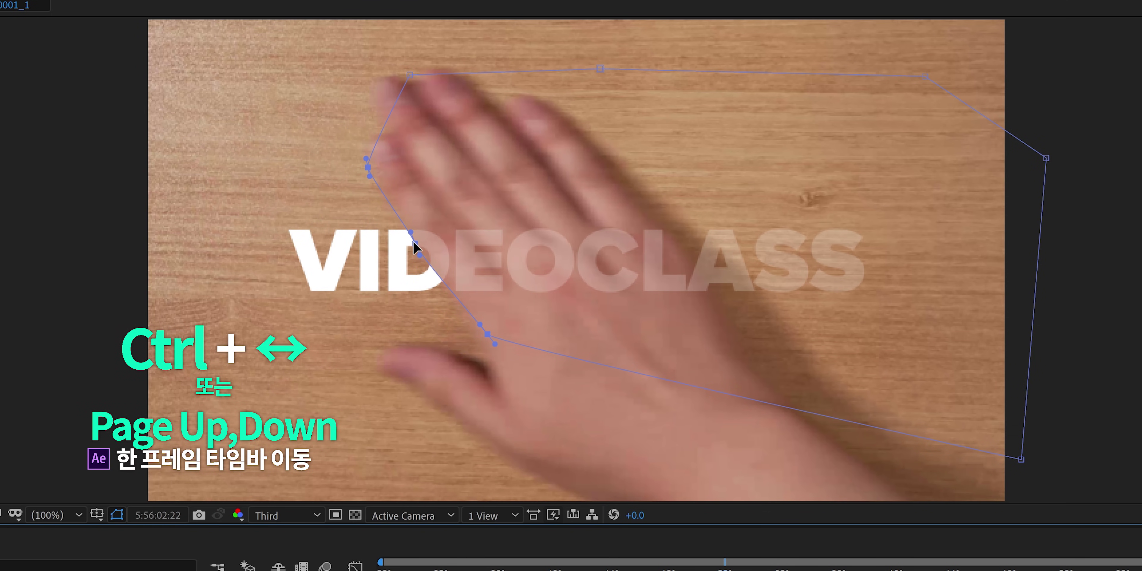
key(ctrl+Right)
key(ctrl+Right)
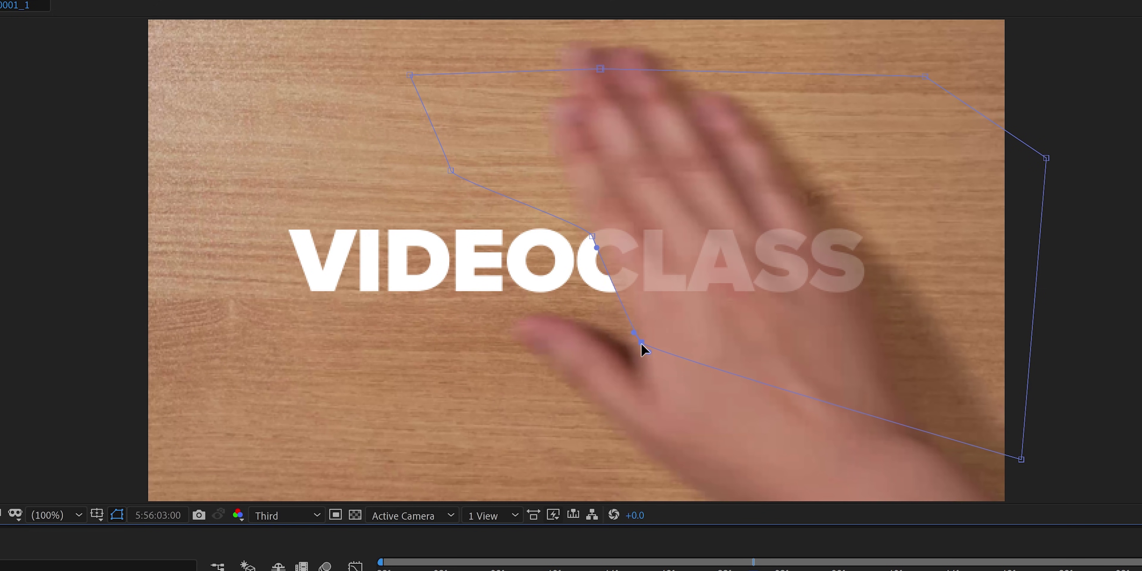
Move the mask's leading-edge points along with the hand at 5:56:03:00 and 5:56:03:01, uncovering the text up to the letter L.
key(ctrl+Right)
drag(450, 170, 553, 127)
drag(592, 236, 690, 245)
drag(648, 346, 747, 355)
drag(554, 128, 652, 140)
click(690, 315)
Move the mask's leading-edge points to the hand's edge at 5:56:03:02, uncovering the letter A.
key(ctrl+Right)
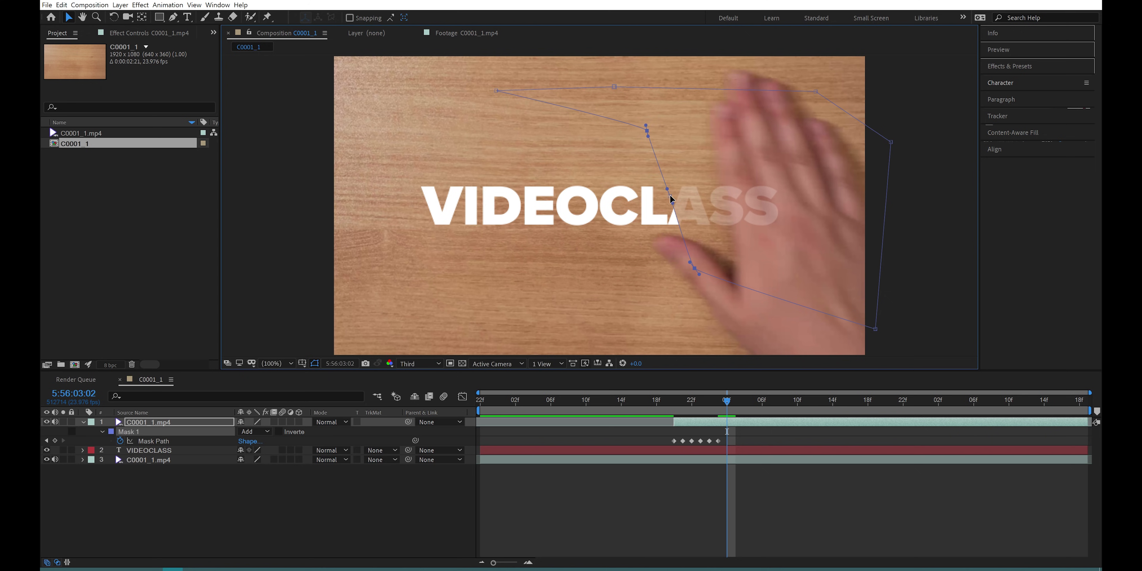
drag(670, 195, 724, 198)
drag(759, 270, 743, 276)
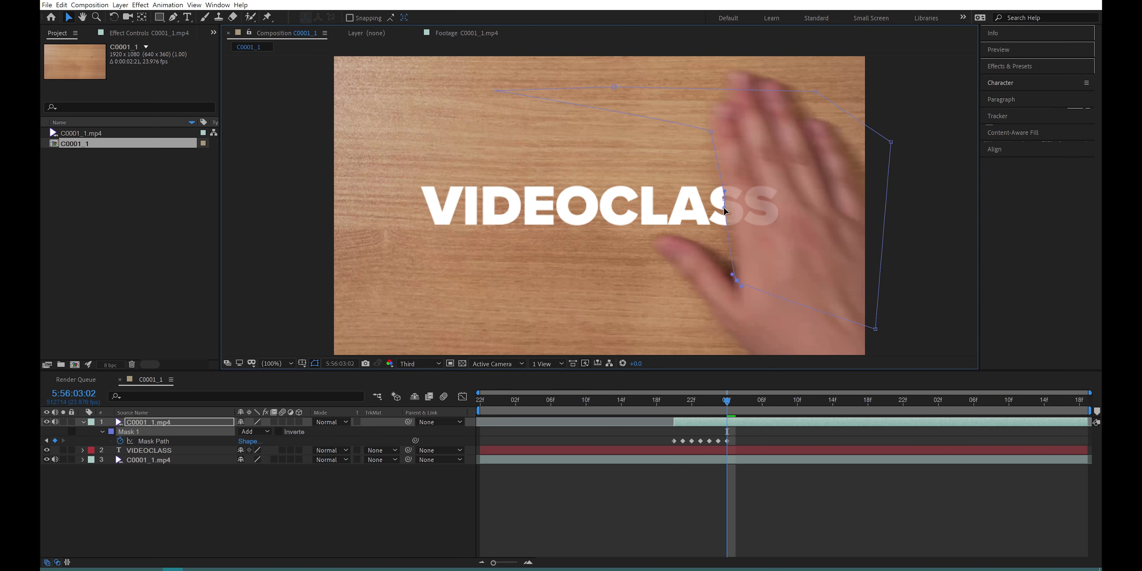
At 5:56:03:03, shift the leading-edge points together to the last letter and rotate them slightly to match the hand.
key(ctrl+Right)
drag(725, 203, 769, 209)
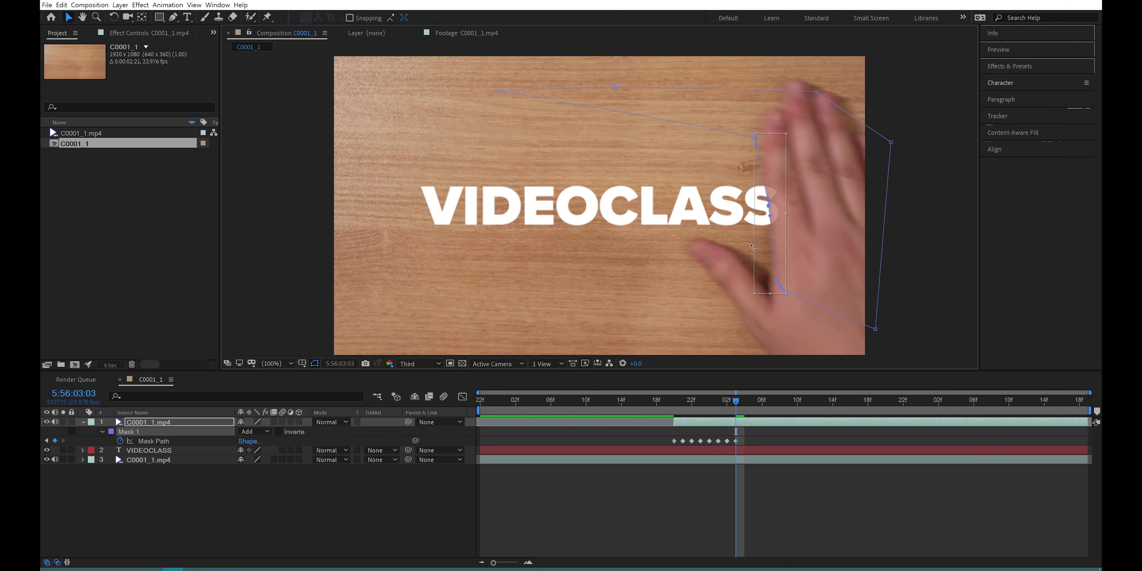
drag(790, 130, 780, 195)
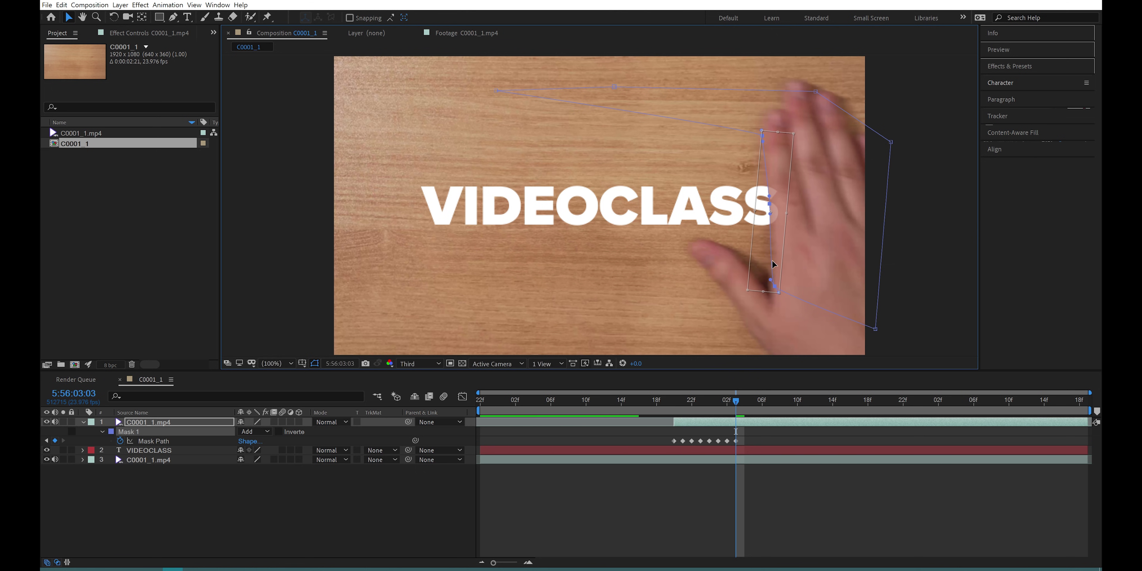
key(Return)
Trim the end of the upper C0001_1.mp4 layer to 5:56:03:03, at the last Mask Path keyframe.
key(Page_Down)
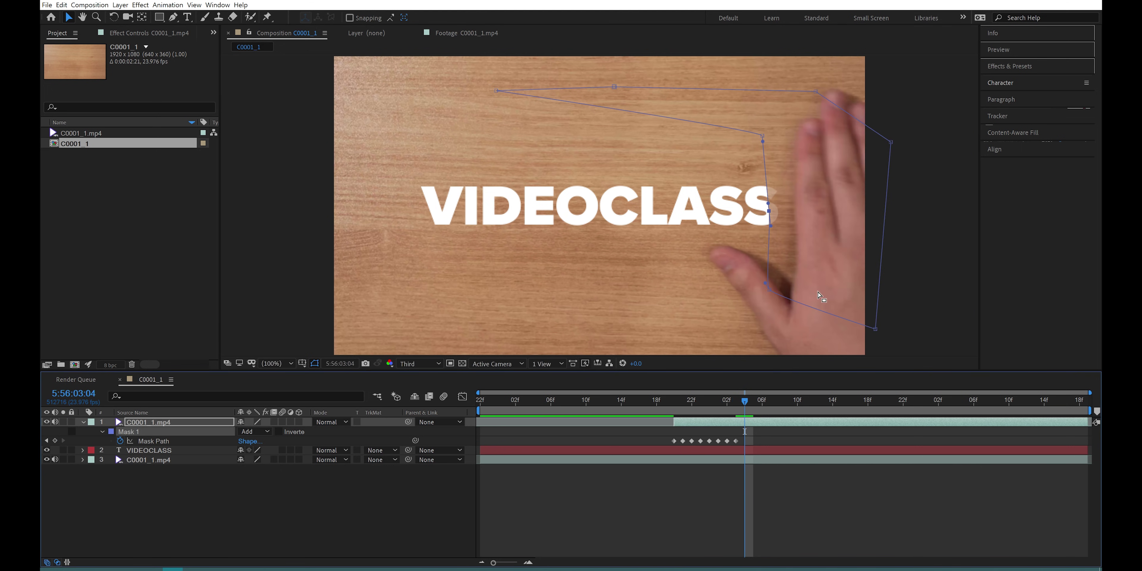
drag(743, 406, 745, 405)
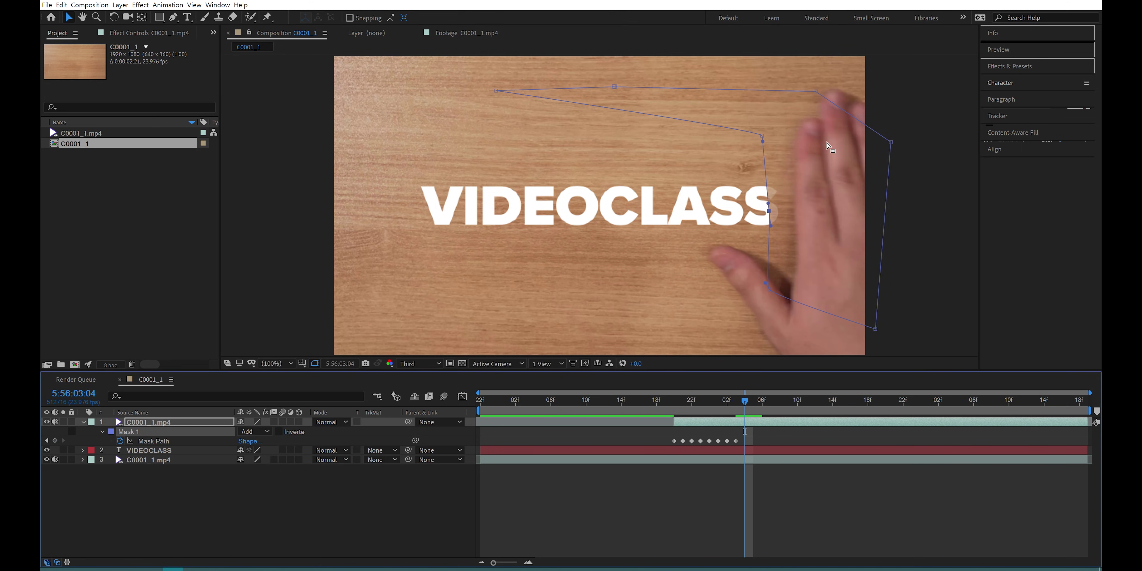
click(737, 404)
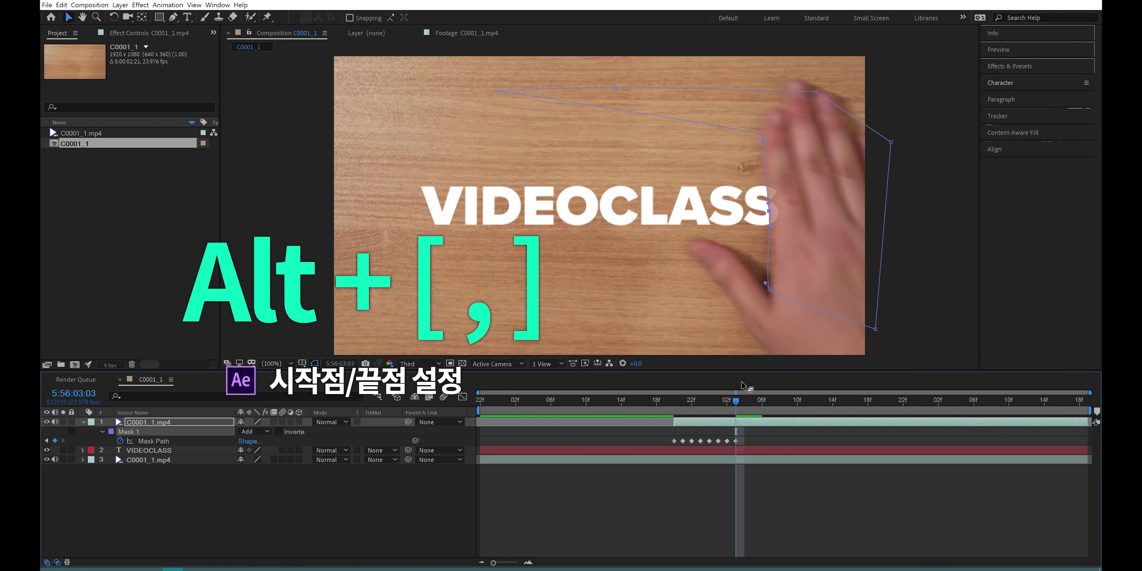
key(alt+bracketright)
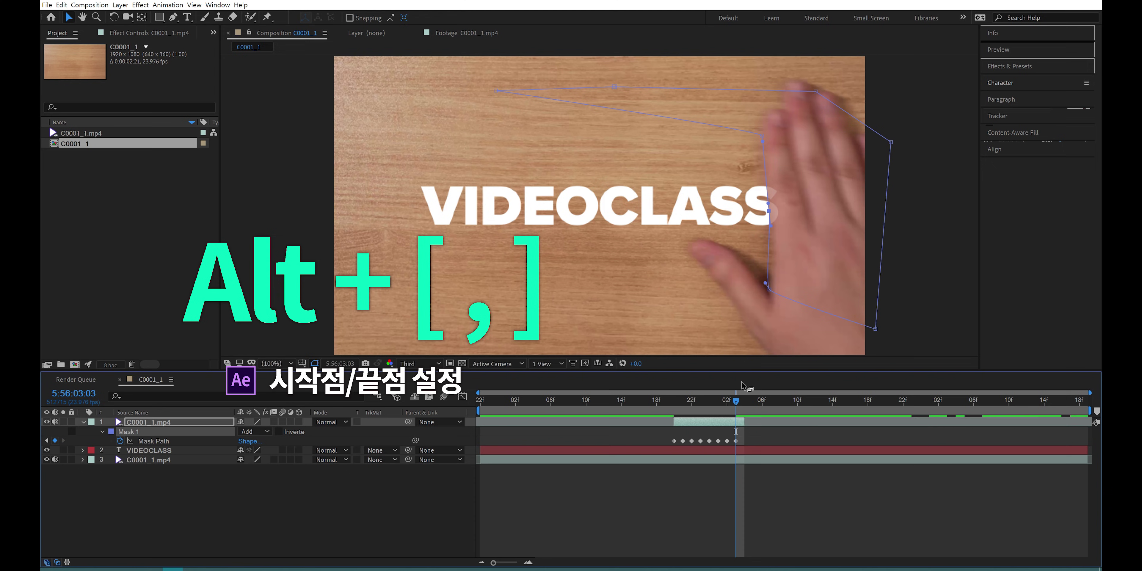
Set the upper C0001_1.mp4 layer's opacity to 100%.
drag(744, 408, 692, 429)
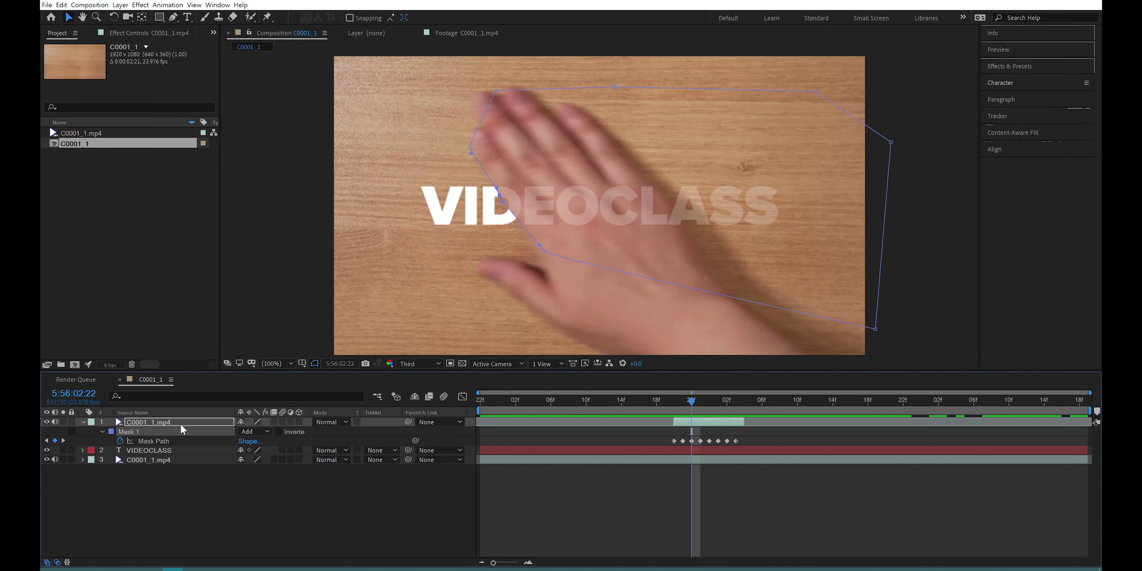
key(t)
drag(241, 431, 249, 431)
Trim the start of the VIDEOCLASS text layer to 5:56:02:20, matching the upper clip's start.
drag(690, 410, 675, 439)
click(672, 441)
drag(522, 441, 713, 441)
Set the Mask Feather of Mask 1 on the upper C0001_1.mp4 layer to 23 pixels with 5:56:03:01 in view.
drag(673, 402, 718, 409)
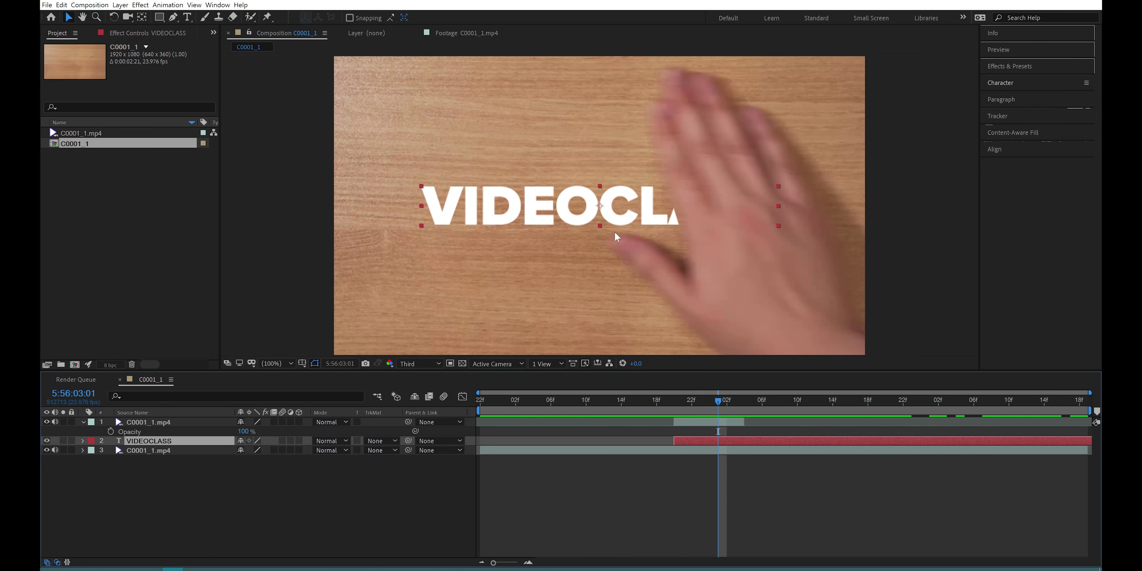
key(apostrophe)
click(140, 423)
click(83, 423)
click(84, 423)
click(101, 441)
click(143, 445)
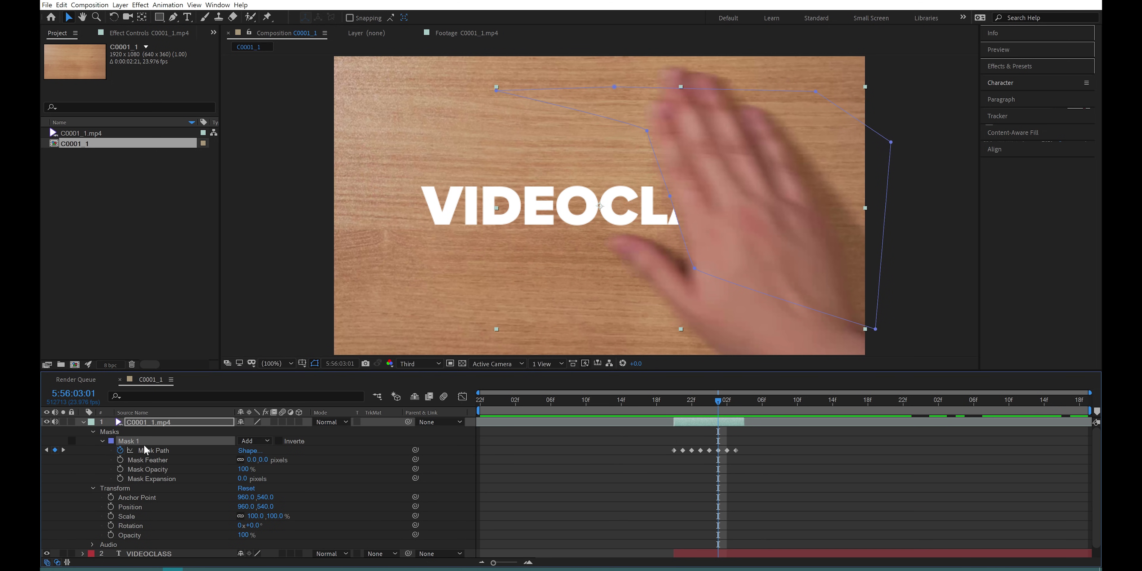
drag(252, 461, 267, 464)
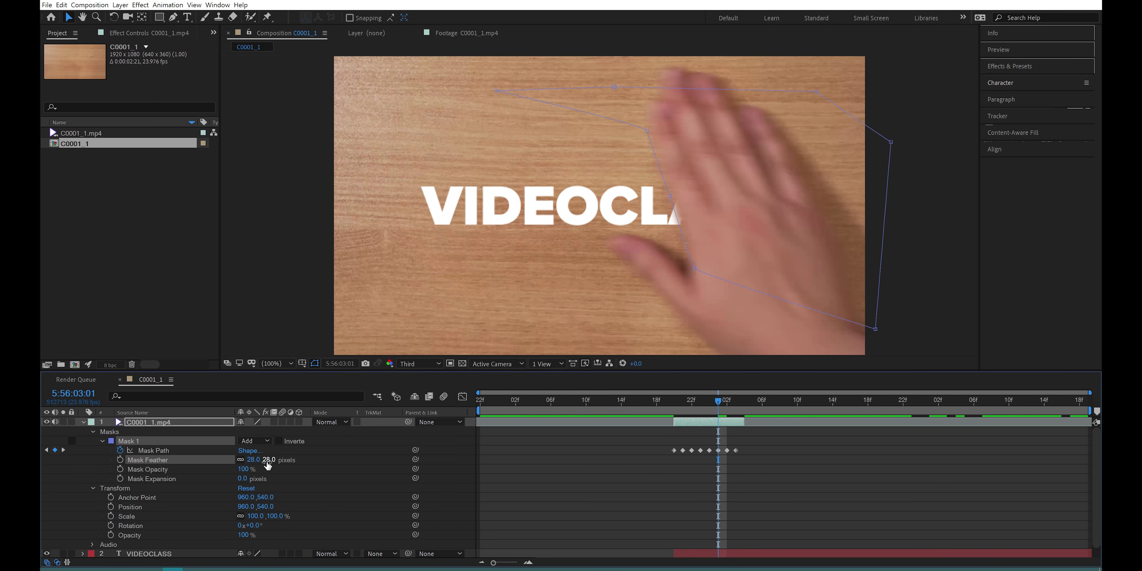
drag(253, 460, 129, 489)
Reduce the Mask Expansion of Mask 1 slightly and check the mask edge on neighbouring frames of the swipe.
click(151, 479)
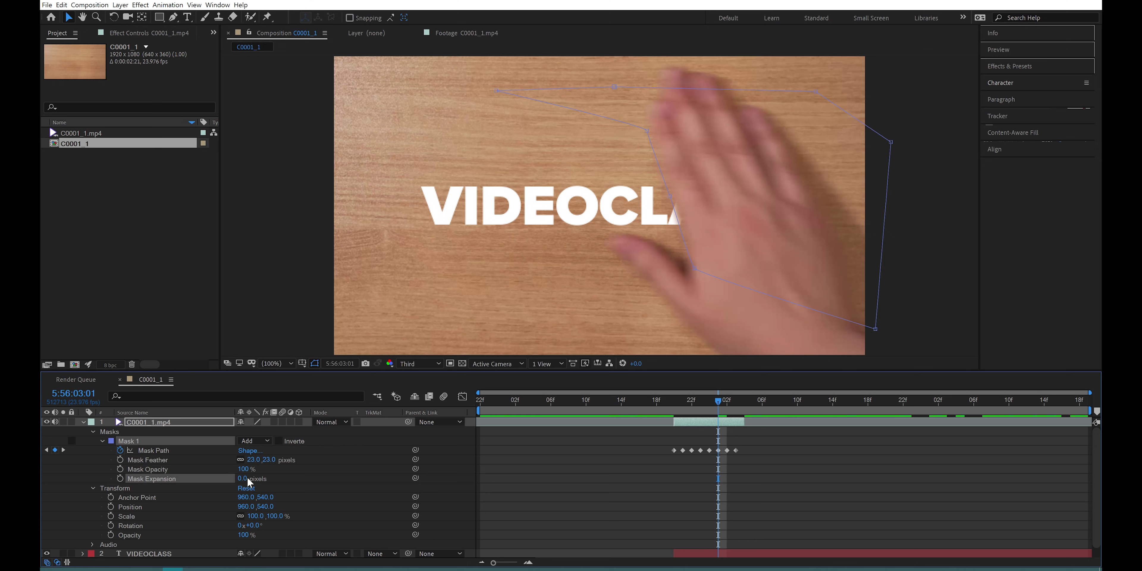
mouse_move(243, 478)
mouse_down()
mouse_move(206, 494)
mouse_move(247, 480)
mouse_move(247, 460)
mouse_move(207, 462)
mouse_move(233, 479)
mouse_up()
click(682, 413)
drag(680, 408, 695, 410)
click(750, 448)
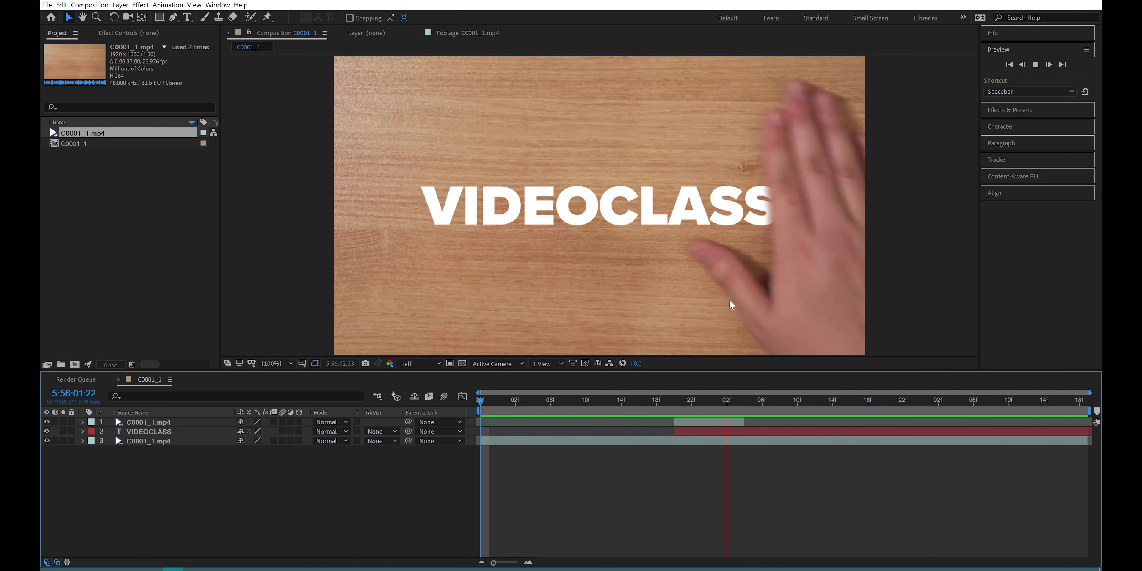
Split the VIDEOCLASS text layer at 5:56:04:00, where the thumb comes into view.
drag(907, 401, 917, 422)
click(920, 433)
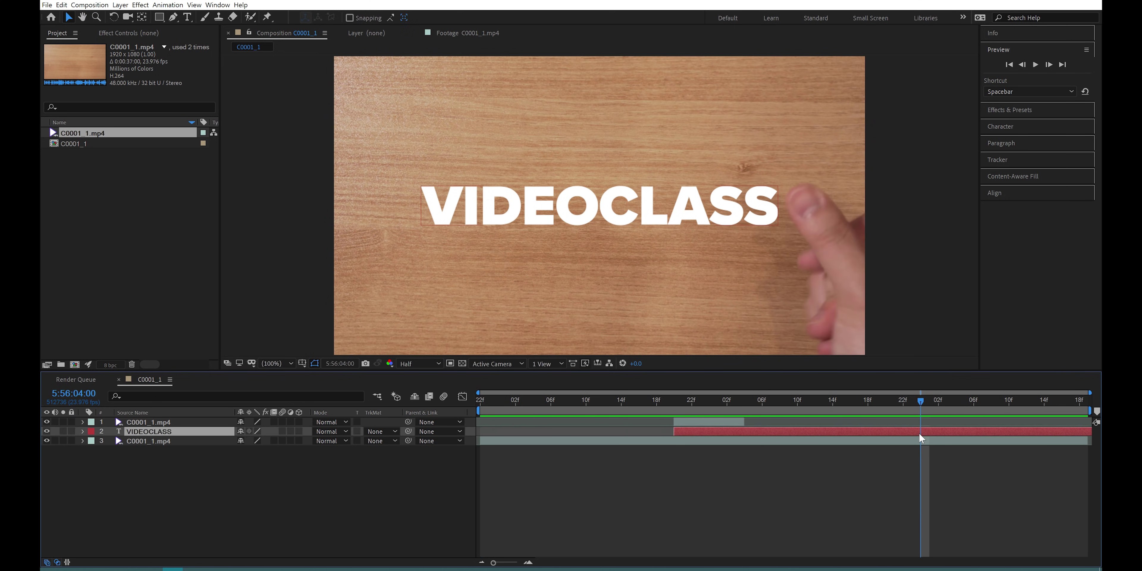
key(ctrl+shift+d)
Change the text of the split layer's second part to GOOD! and preview the composition.
double_click(706, 206)
text(GOOD!)
click(736, 468)
key(space)
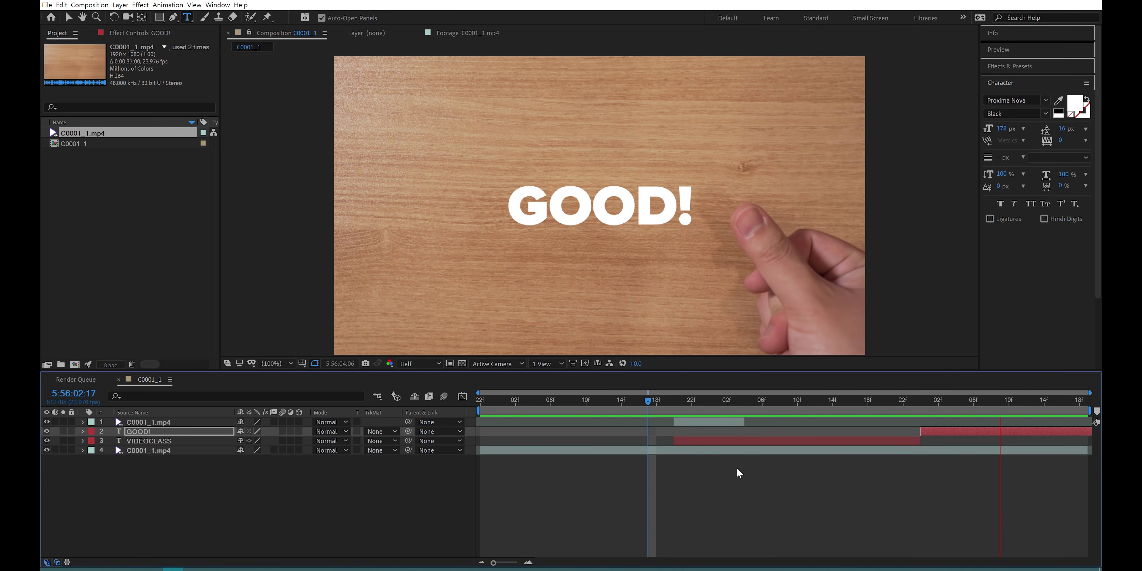